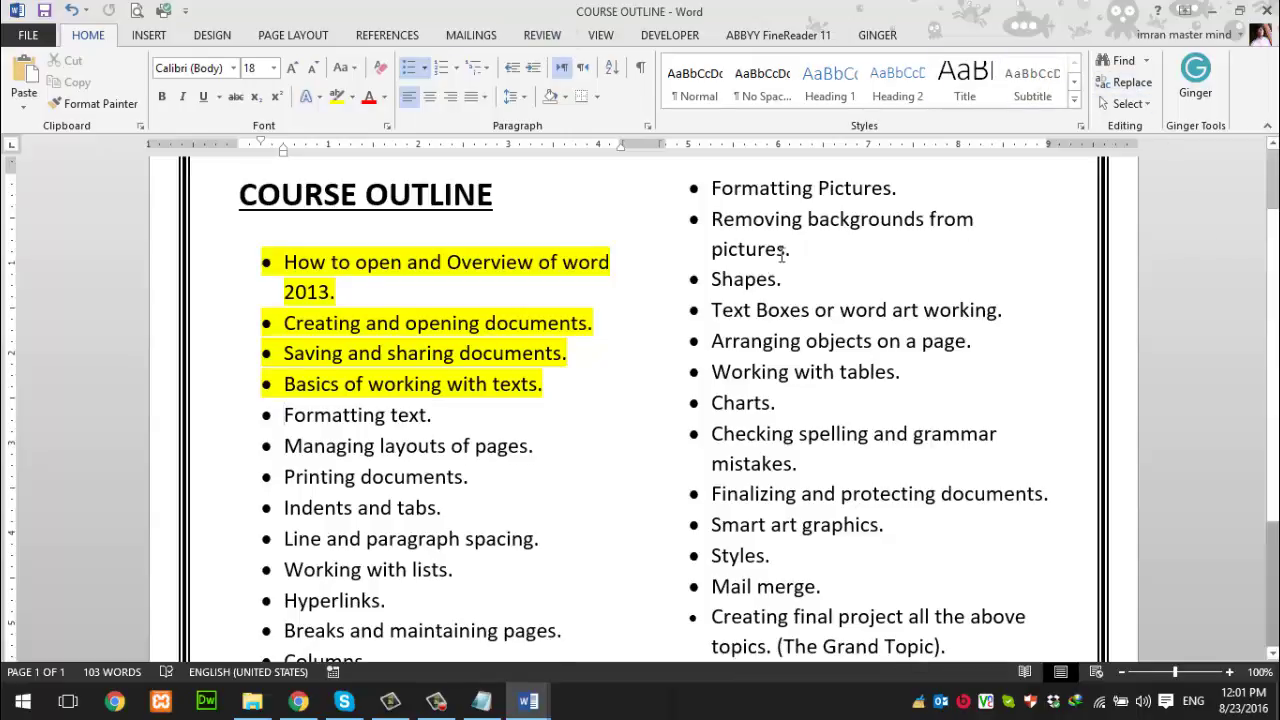
# Step: Minimize the course outline document and look through the cover letter in Document2
pyautogui.click(1210, 11)
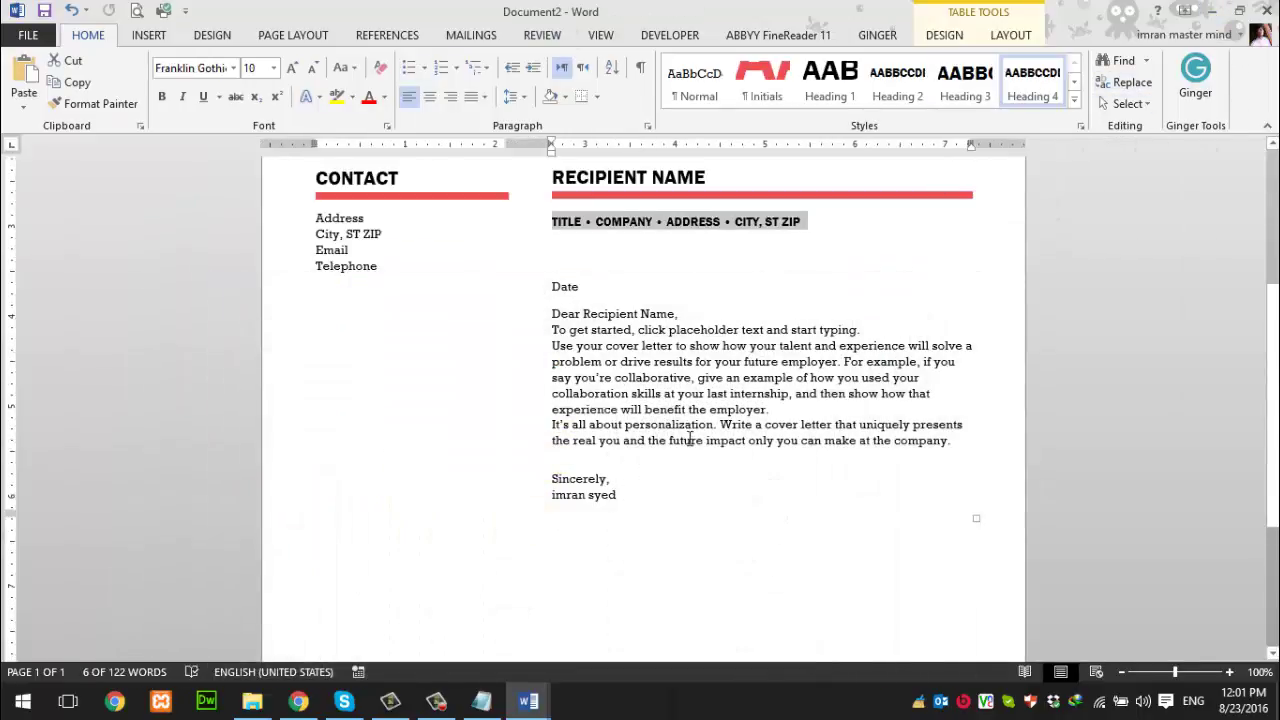
pyautogui.moveTo(1274, 445); pyautogui.dragTo(1274, 410)
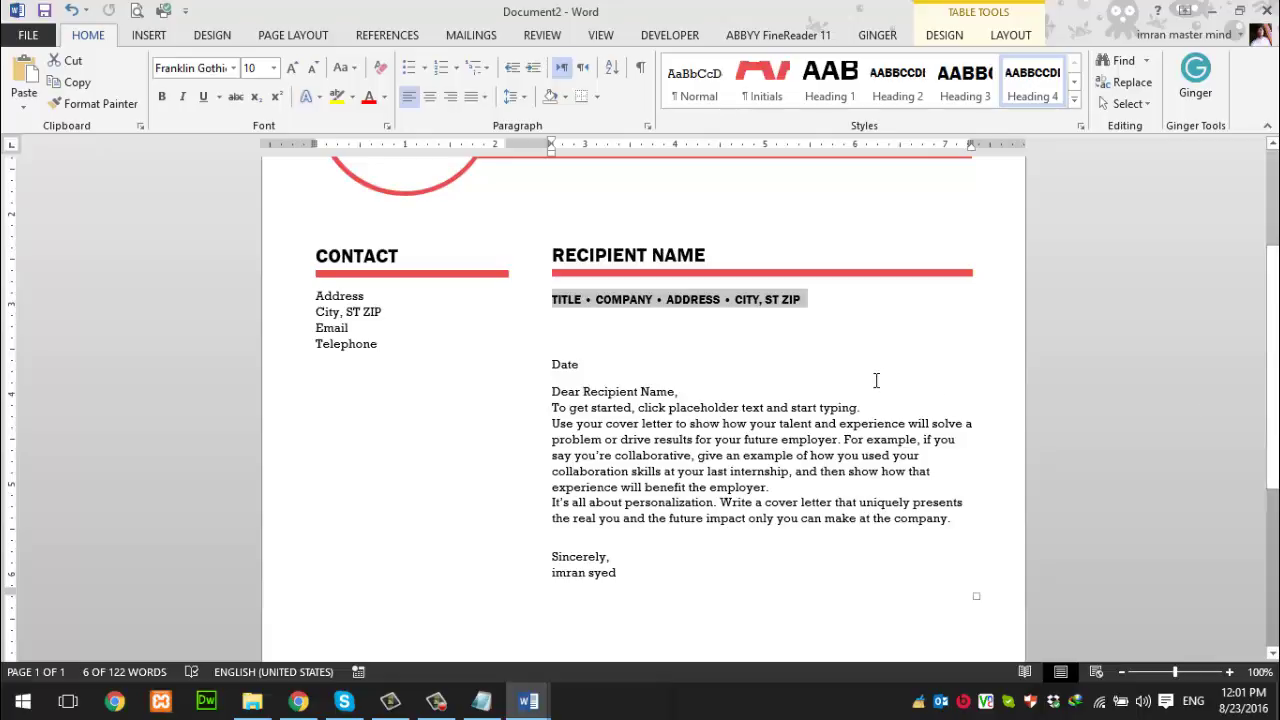
pyautogui.scroll(-3, 878, 380)
pyautogui.scroll(7, 558, 465)
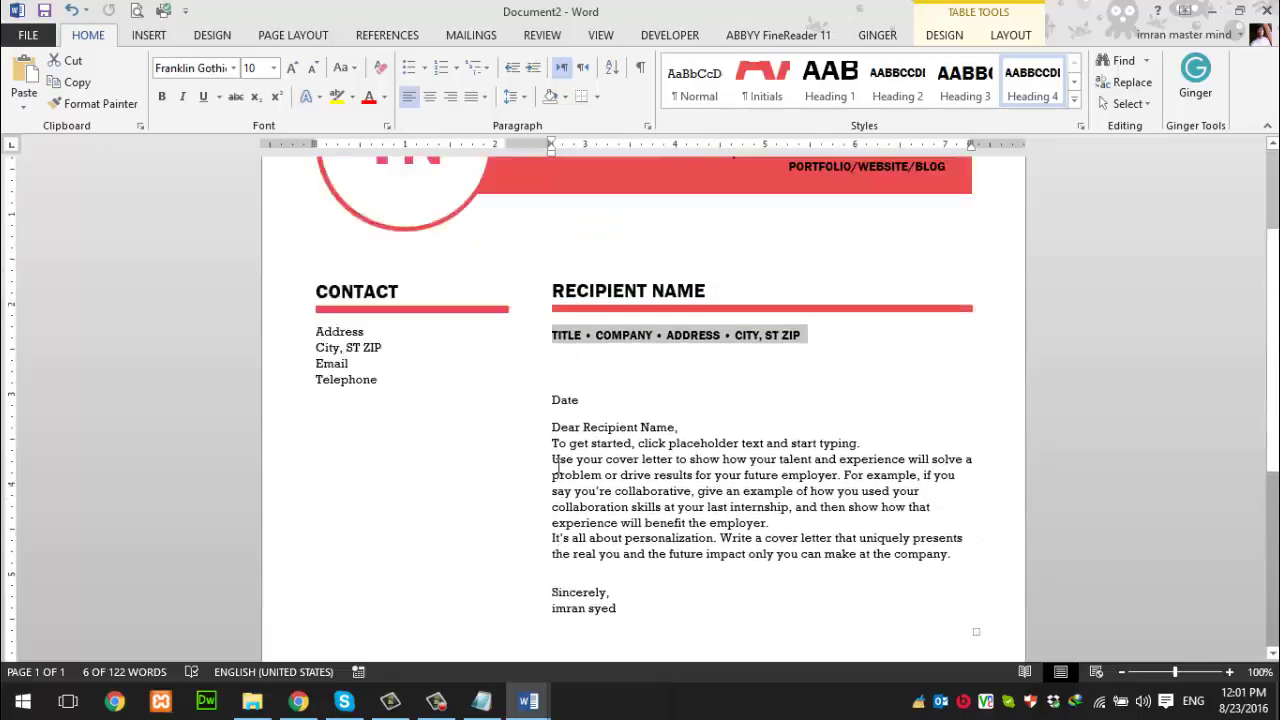
pyautogui.scroll(-5, 508, 456)
pyautogui.scroll(-1, 508, 456)
pyautogui.click(616, 518)
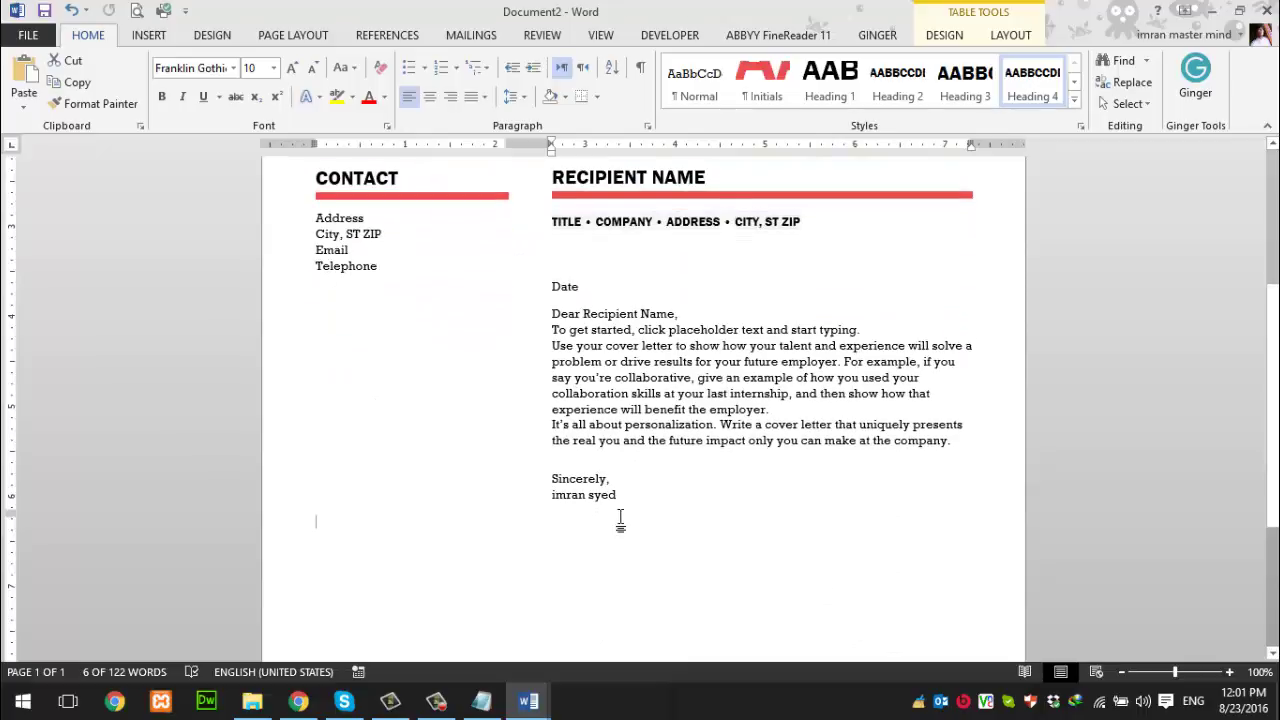
pyautogui.scroll(1, 414, 400)
pyautogui.scroll(-1, 411, 402)
pyautogui.scroll(-3, 411, 402)
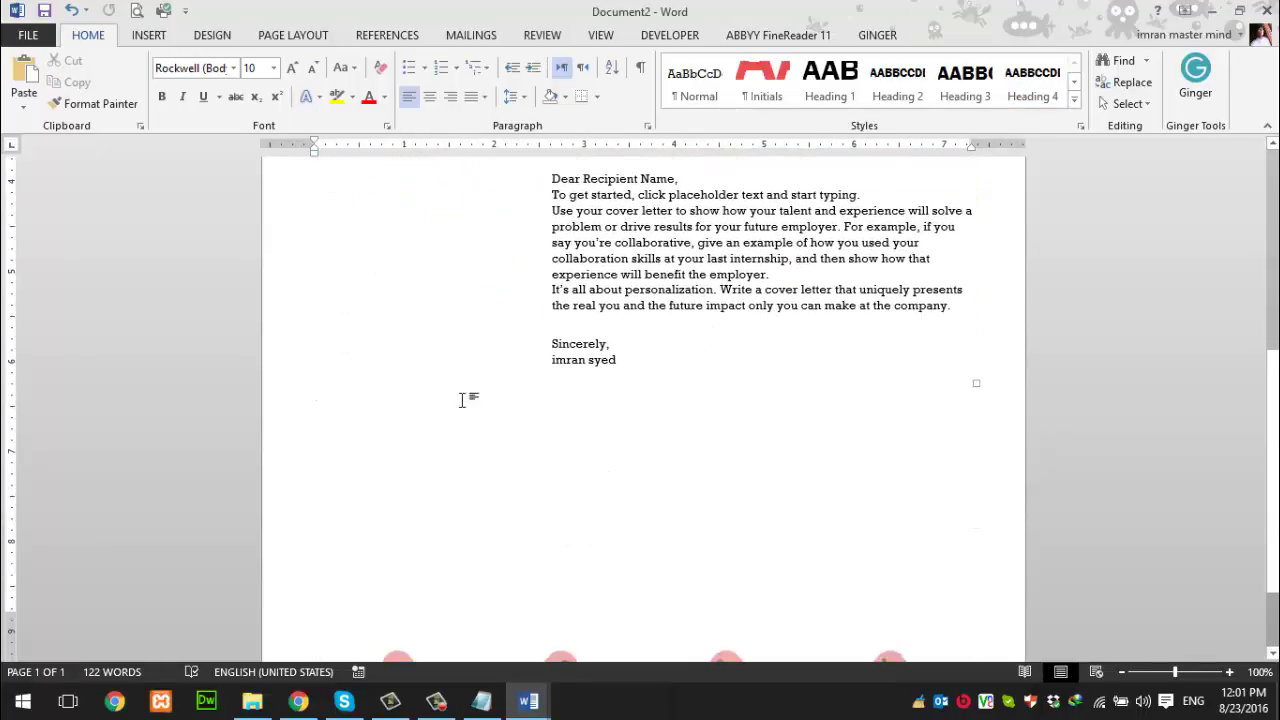
# Step: Enter the text "My name text" on the empty line below the letter's signature
pyautogui.tripleClick(575, 320)
pyautogui.click(663, 321)
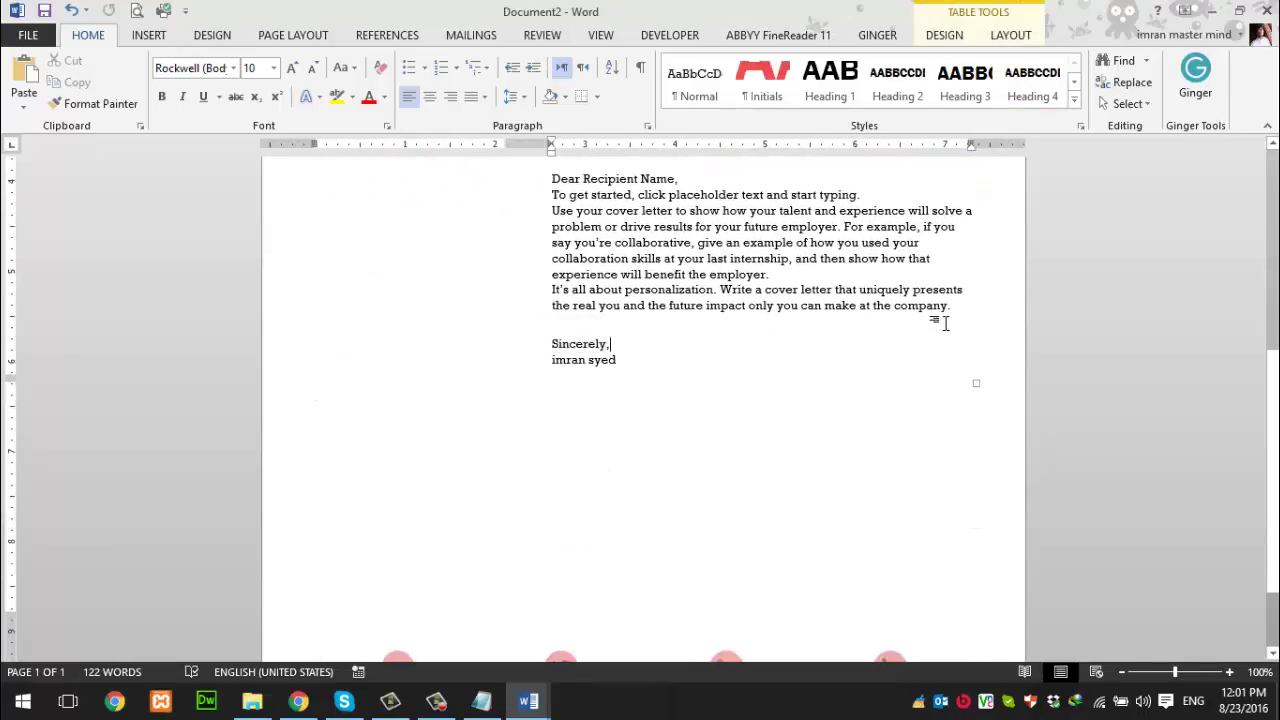
pyautogui.click(957, 306)
pyautogui.click(688, 359)
pyautogui.click(316, 388)
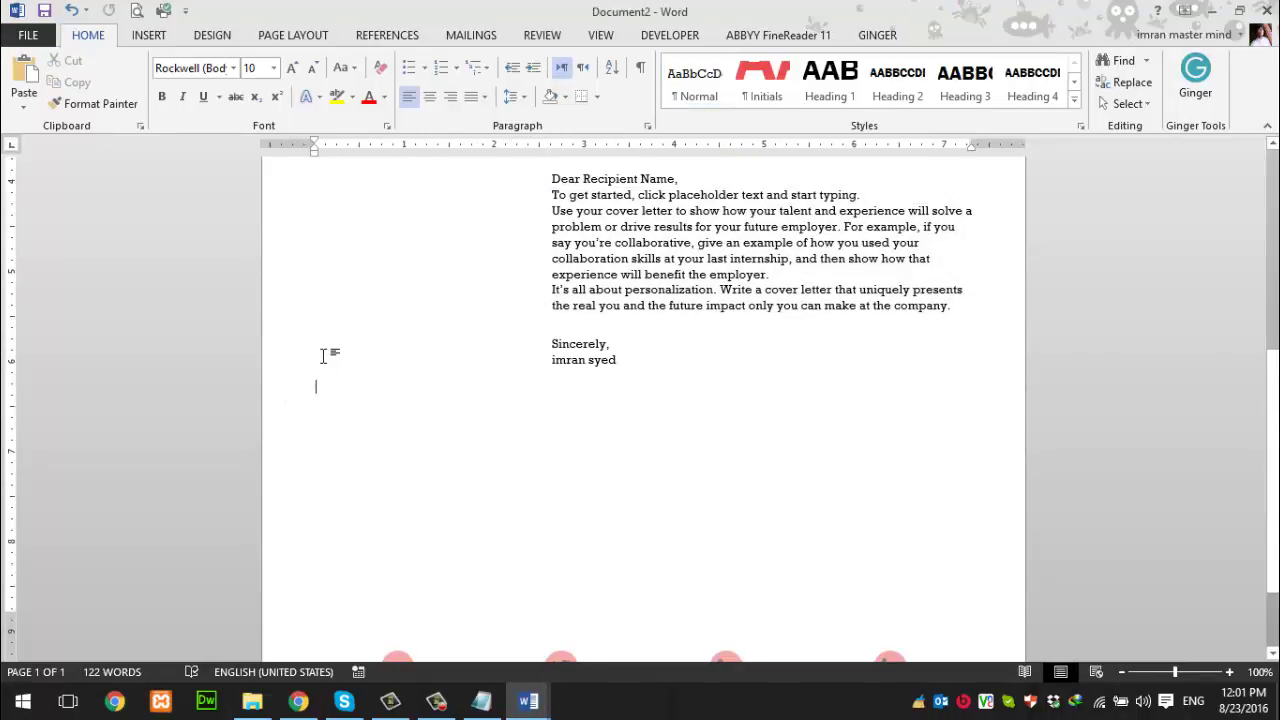
pyautogui.click(326, 335)
pyautogui.click(340, 403)
pyautogui.write('My name ')
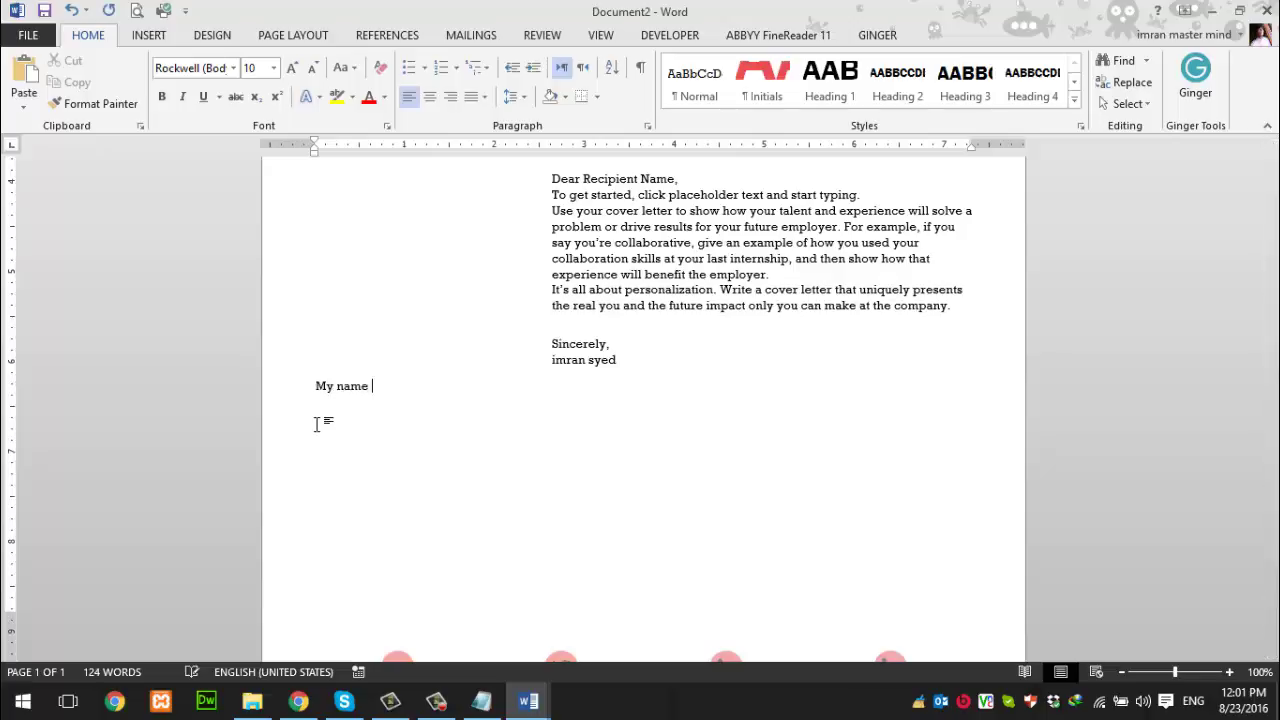
pyautogui.write('text')
# Step: Append "word dk ddk" to the line below the signature and erase those words again
pyautogui.write('word dk ddk')
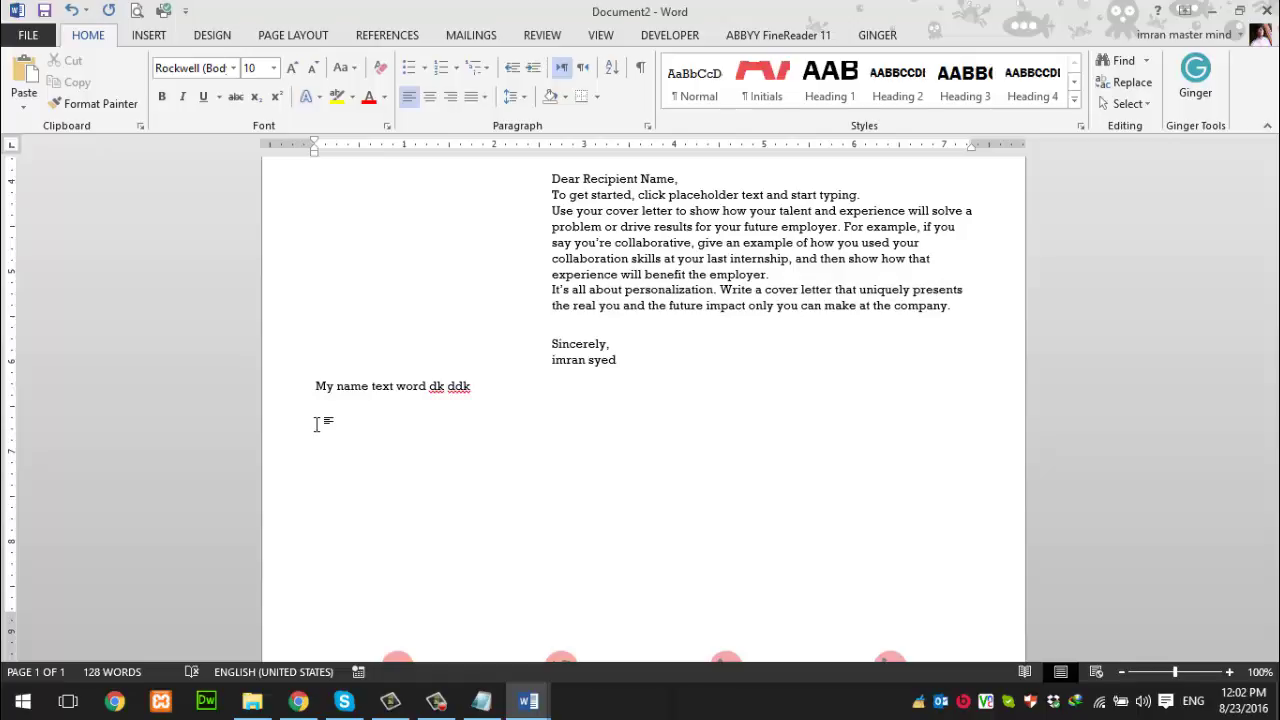
pyautogui.press('BackSpace')
pyautogui.press('BackSpace')
pyautogui.press('BackSpace')
pyautogui.press('BackSpace')
pyautogui.press('BackSpace')
pyautogui.press('BackSpace')
pyautogui.press('BackSpace')
pyautogui.press('BackSpace')
pyautogui.press('BackSpace')
pyautogui.press('BackSpace')
pyautogui.press('BackSpace')
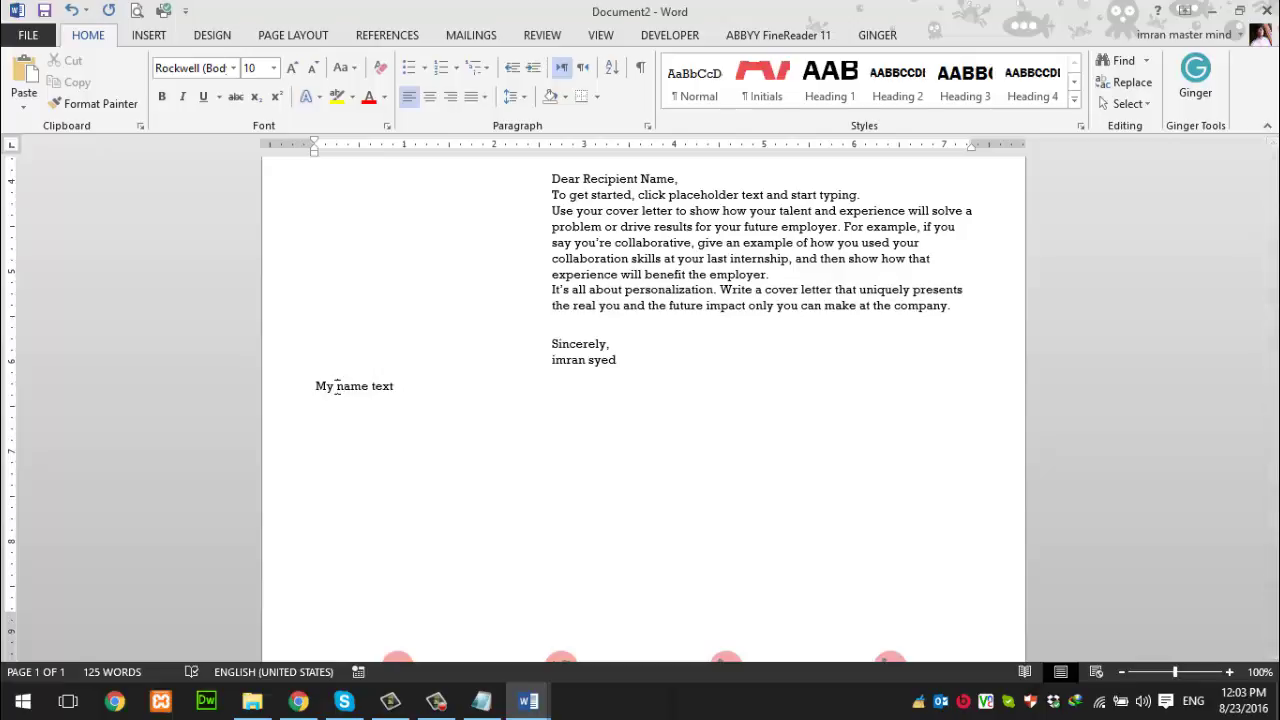
# Step: Copy the word "name" from the line below the signature and paste it after "text"
pyautogui.moveTo(337, 387); pyautogui.dragTo(367, 392)
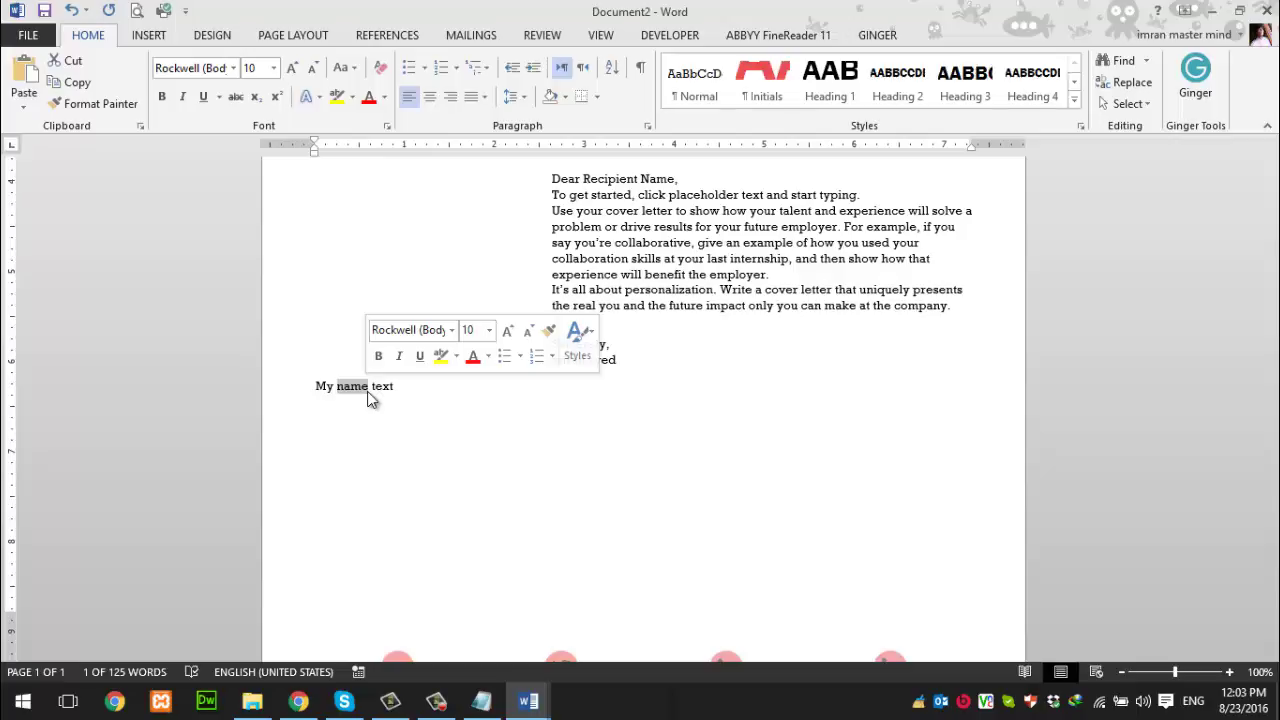
pyautogui.click(352, 390)
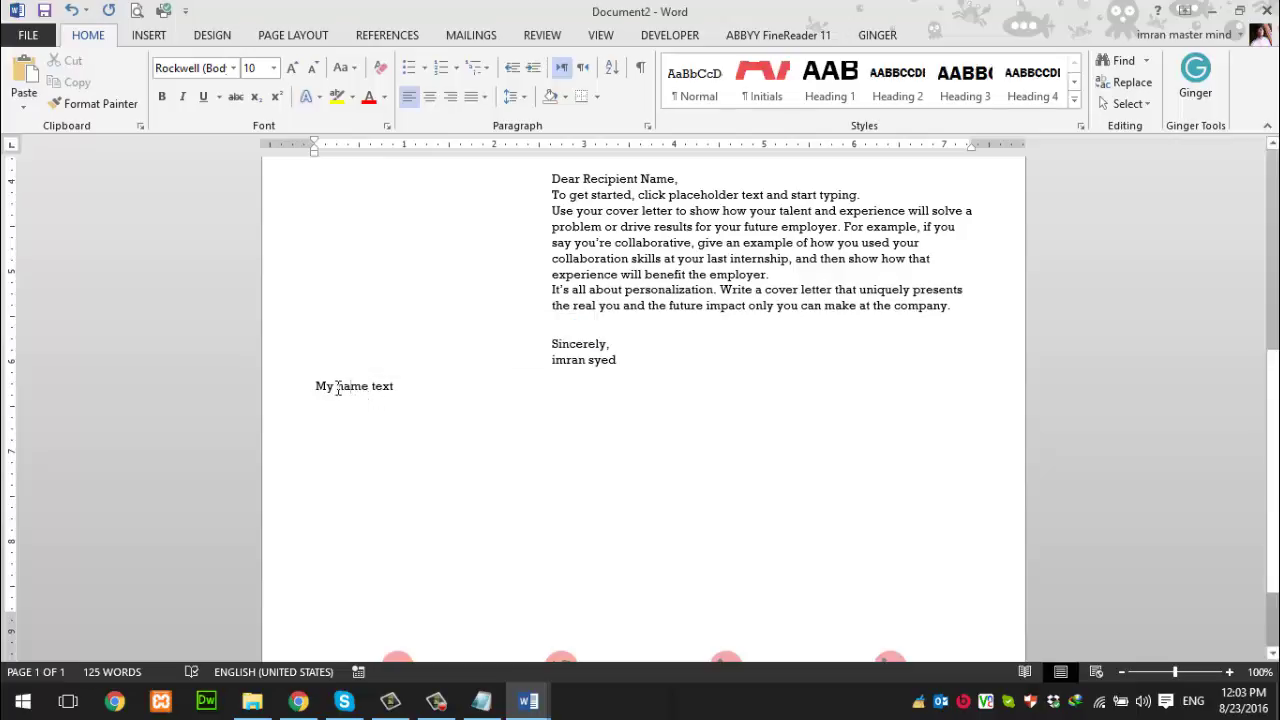
pyautogui.moveTo(337, 388); pyautogui.dragTo(368, 392)
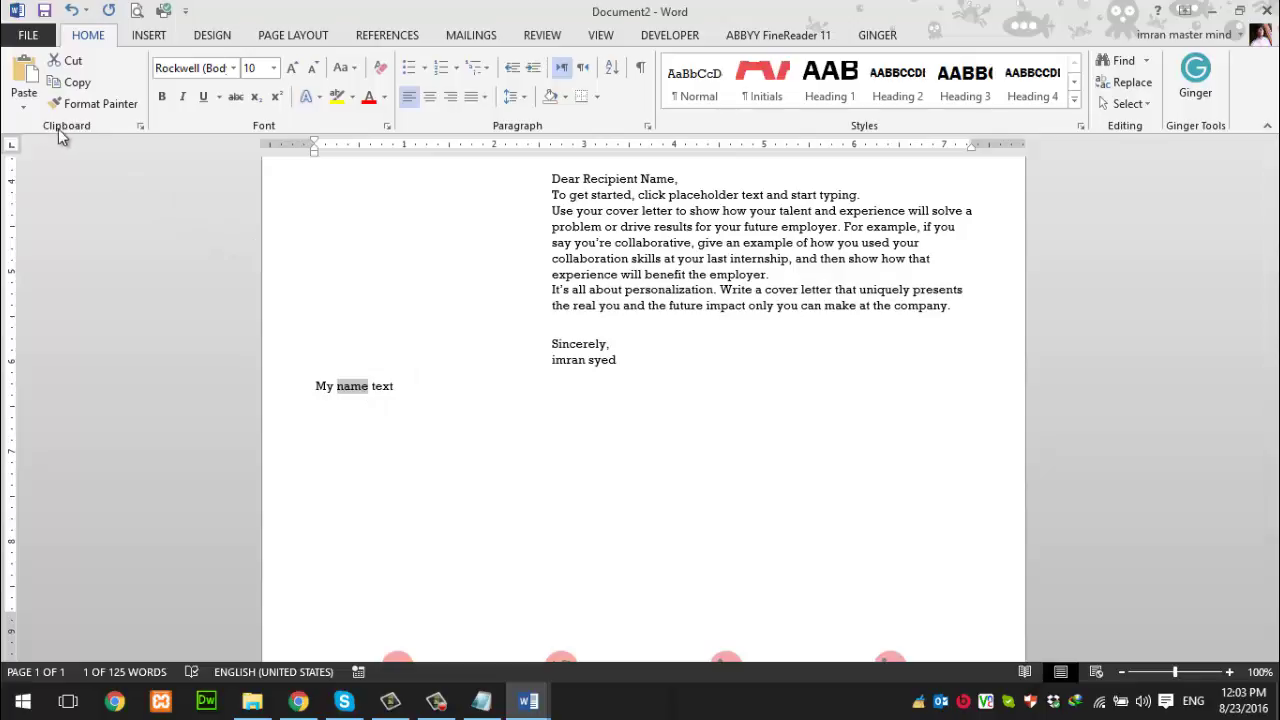
pyautogui.click(117, 106)
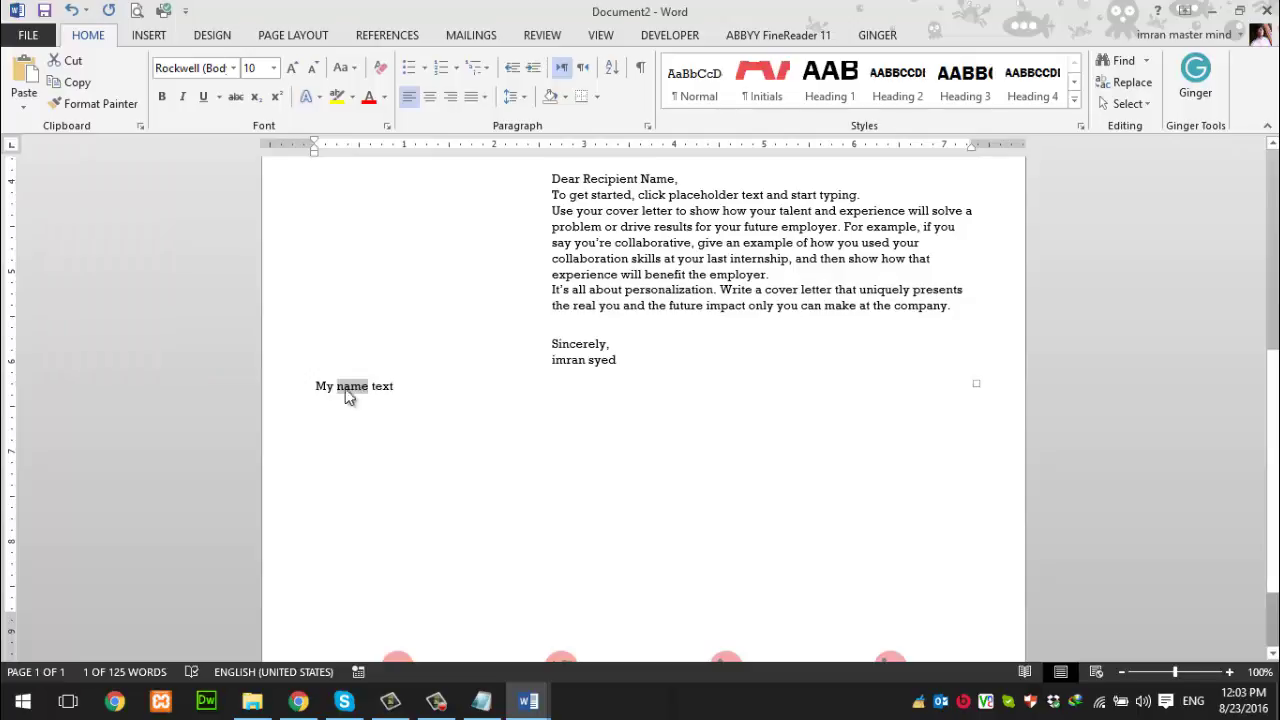
pyautogui.click(70, 83)
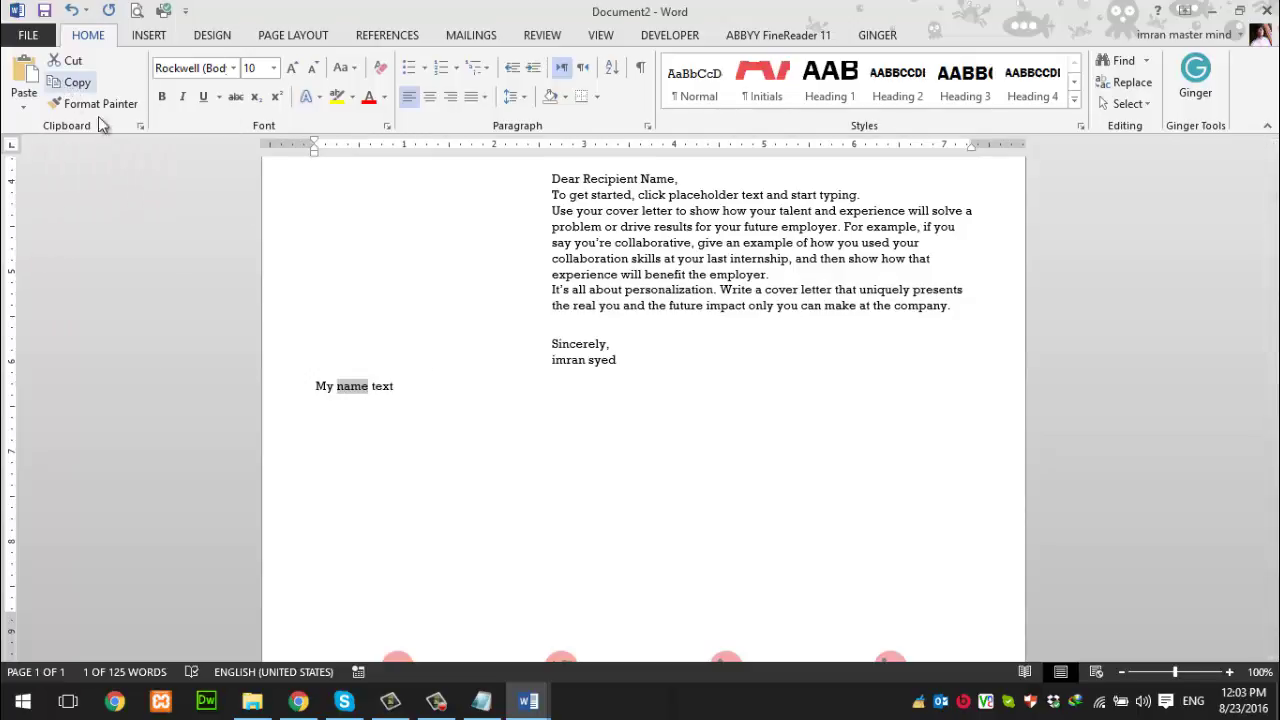
pyautogui.click(405, 391)
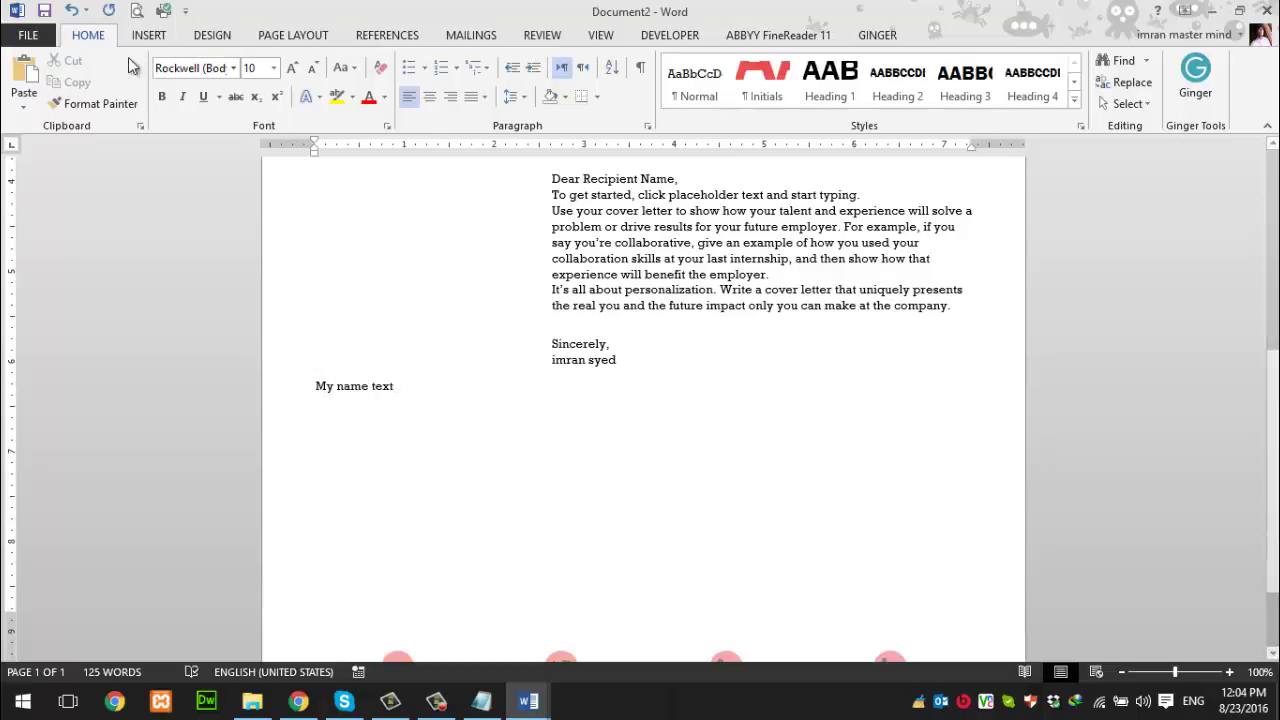
pyautogui.click(25, 70)
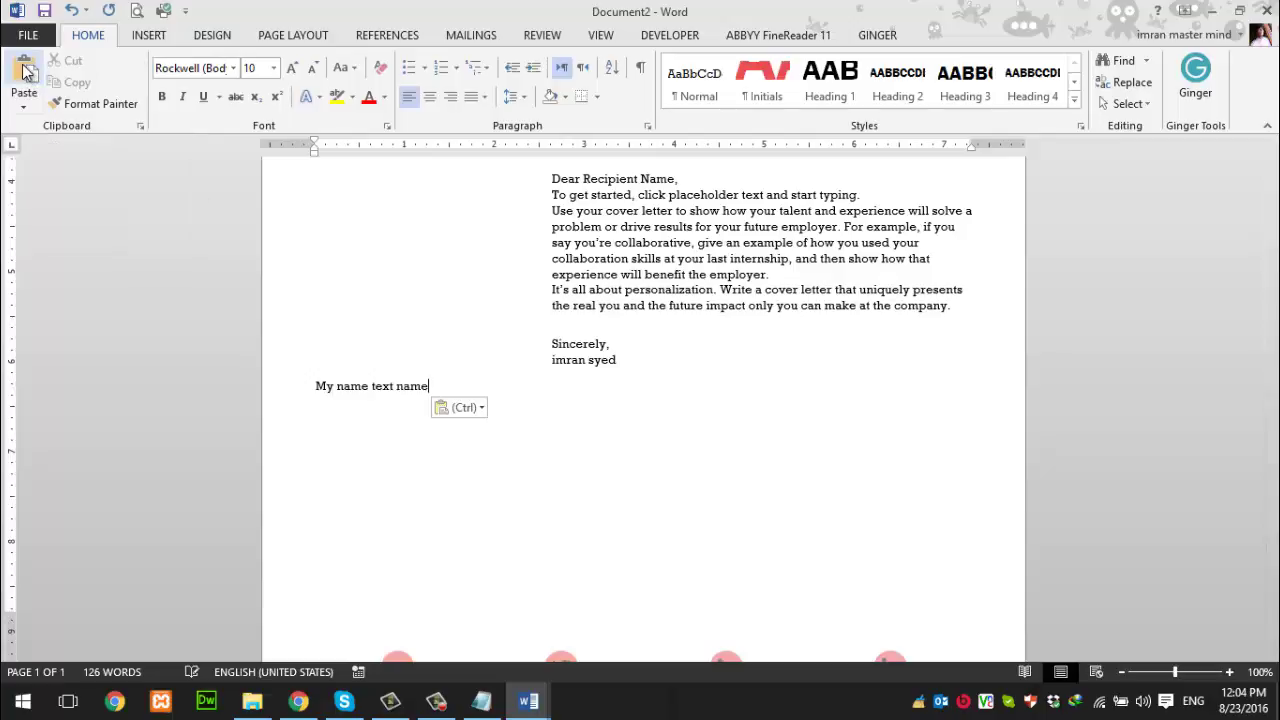
# Step: Copy the whole line "My name text name" and paste it on a new line below
pyautogui.doubleClick(410, 386)
pyautogui.click(430, 388)
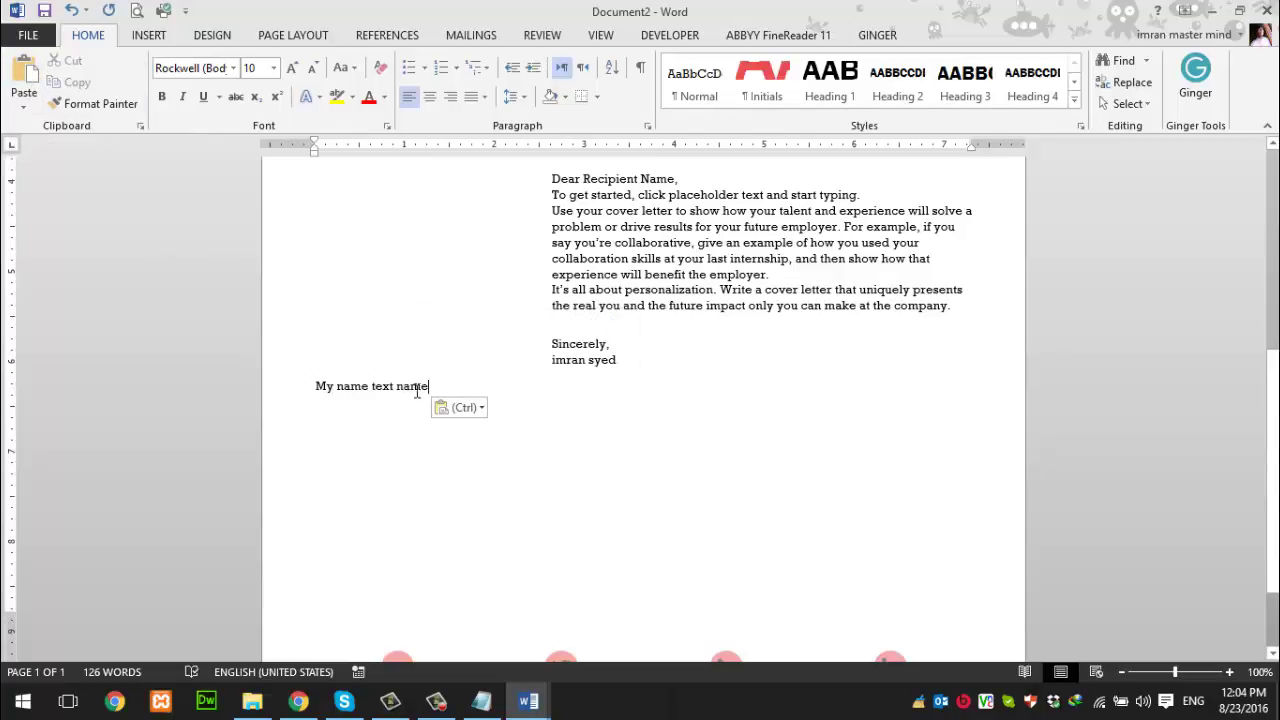
pyautogui.doubleClick(410, 388)
pyautogui.moveTo(316, 386); pyautogui.dragTo(428, 393)
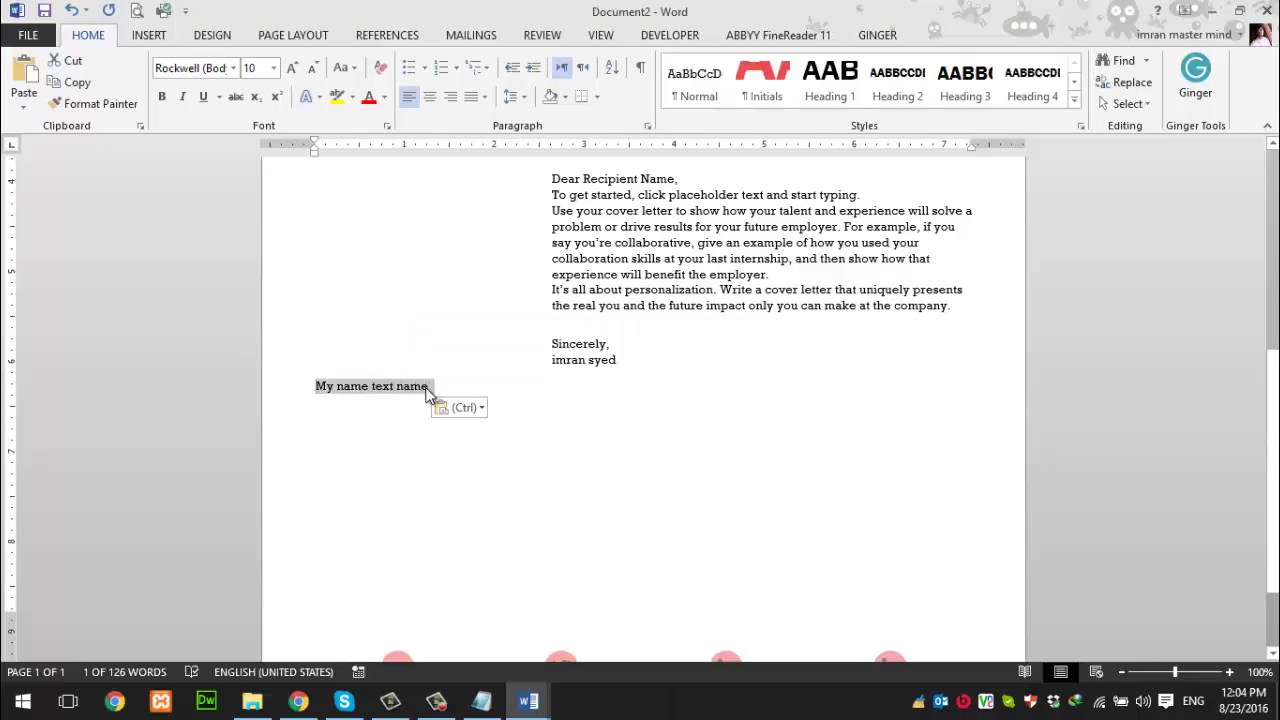
pyautogui.click(72, 82)
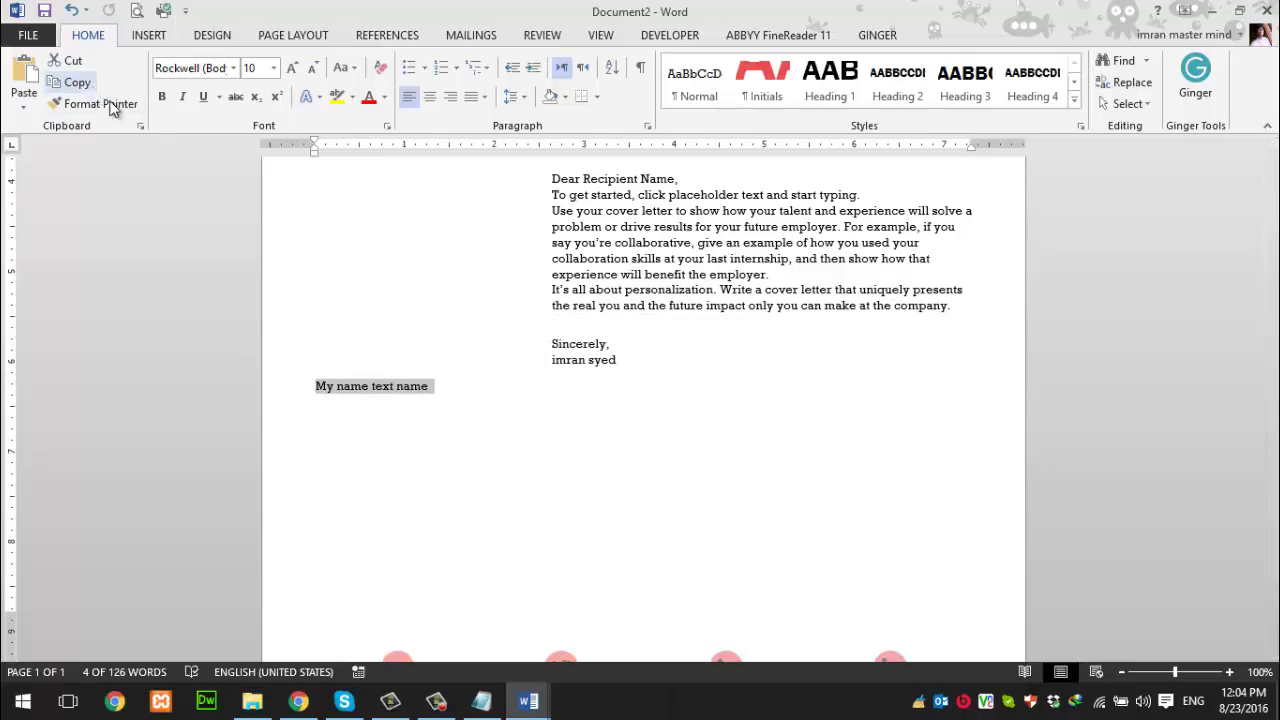
pyautogui.click(449, 391)
pyautogui.press('Return')
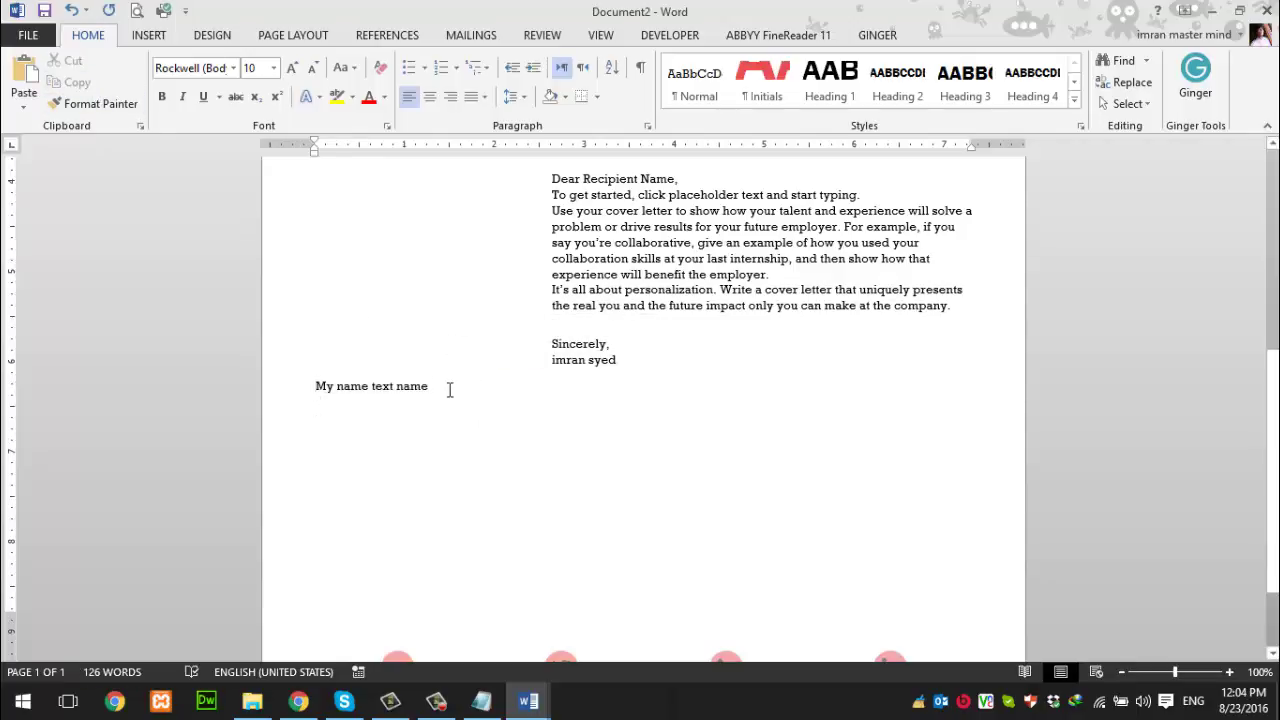
pyautogui.click(24, 75)
# Step: Delete the pasted copy of the line together with its new paragraph
pyautogui.press('BackSpace')
pyautogui.press('BackSpace')
pyautogui.press('BackSpace')
pyautogui.press('BackSpace')
pyautogui.press('BackSpace')
pyautogui.press('BackSpace')
pyautogui.press('BackSpace')
pyautogui.press('BackSpace')
pyautogui.press('BackSpace')
pyautogui.press('BackSpace')
pyautogui.press('BackSpace')
pyautogui.press('BackSpace')
pyautogui.press('BackSpace')
pyautogui.press('BackSpace')
pyautogui.press('BackSpace')
pyautogui.press('BackSpace')
pyautogui.press('BackSpace')
pyautogui.press('BackSpace')
pyautogui.press('BackSpace')
# Step: Copy the last word "name" and try pasting it at the line's end with source formatting kept
pyautogui.moveTo(398, 388); pyautogui.dragTo(429, 388)
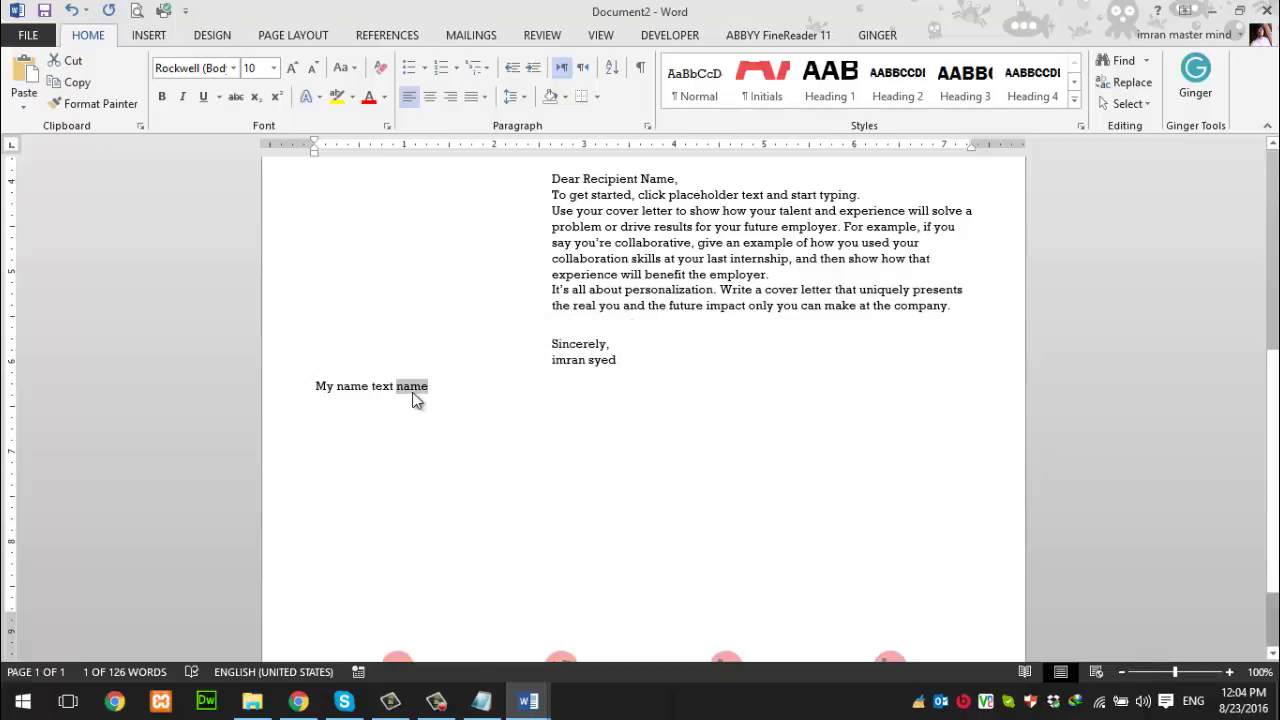
pyautogui.rightClick(410, 395)
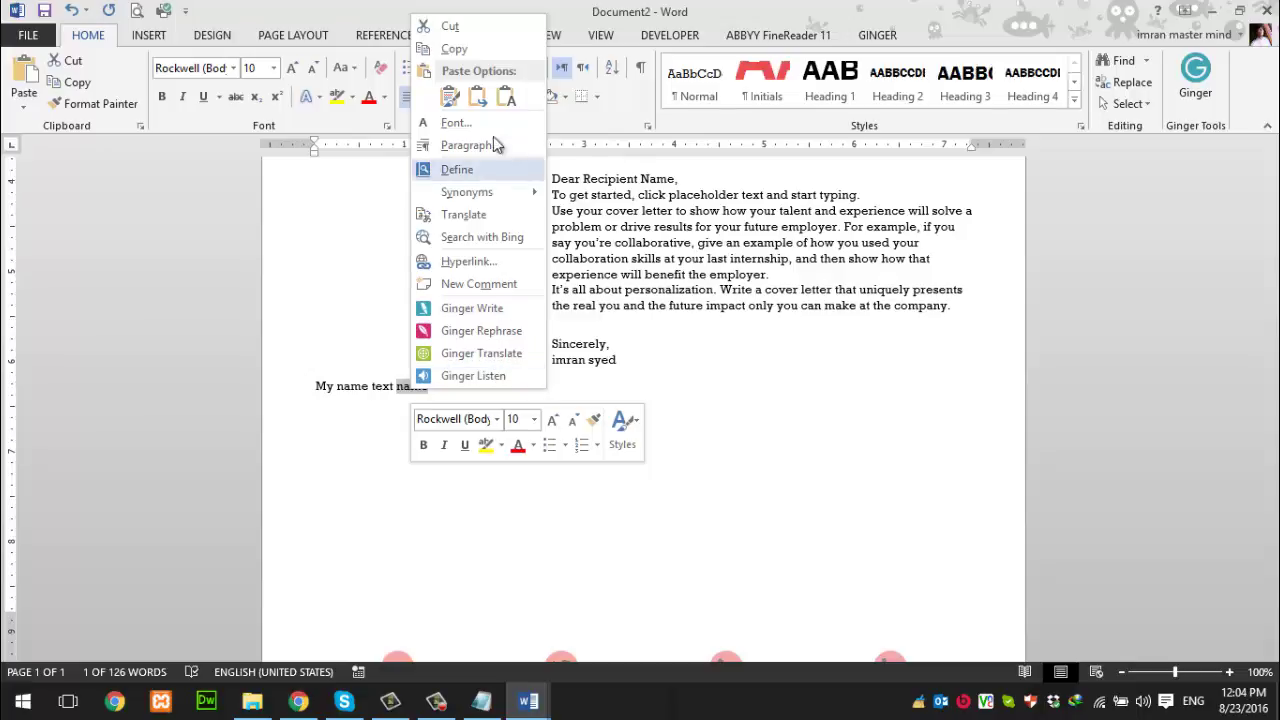
pyautogui.click(452, 49)
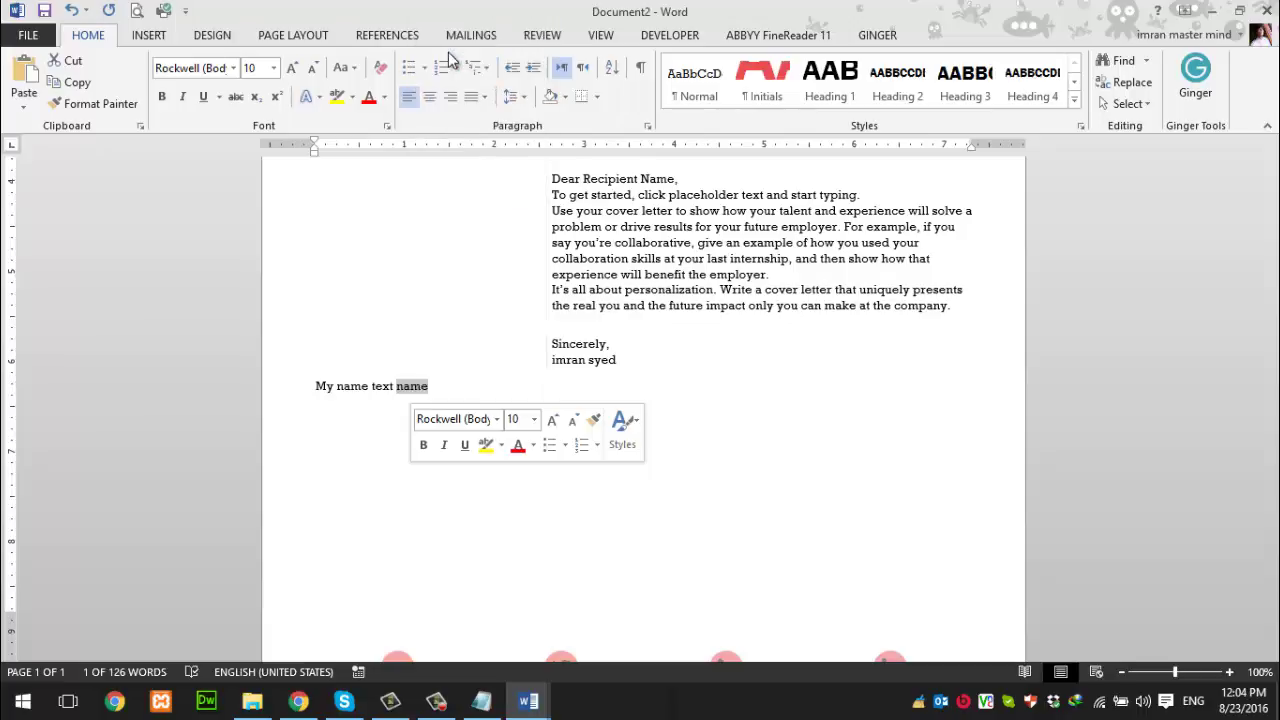
pyautogui.click(449, 387)
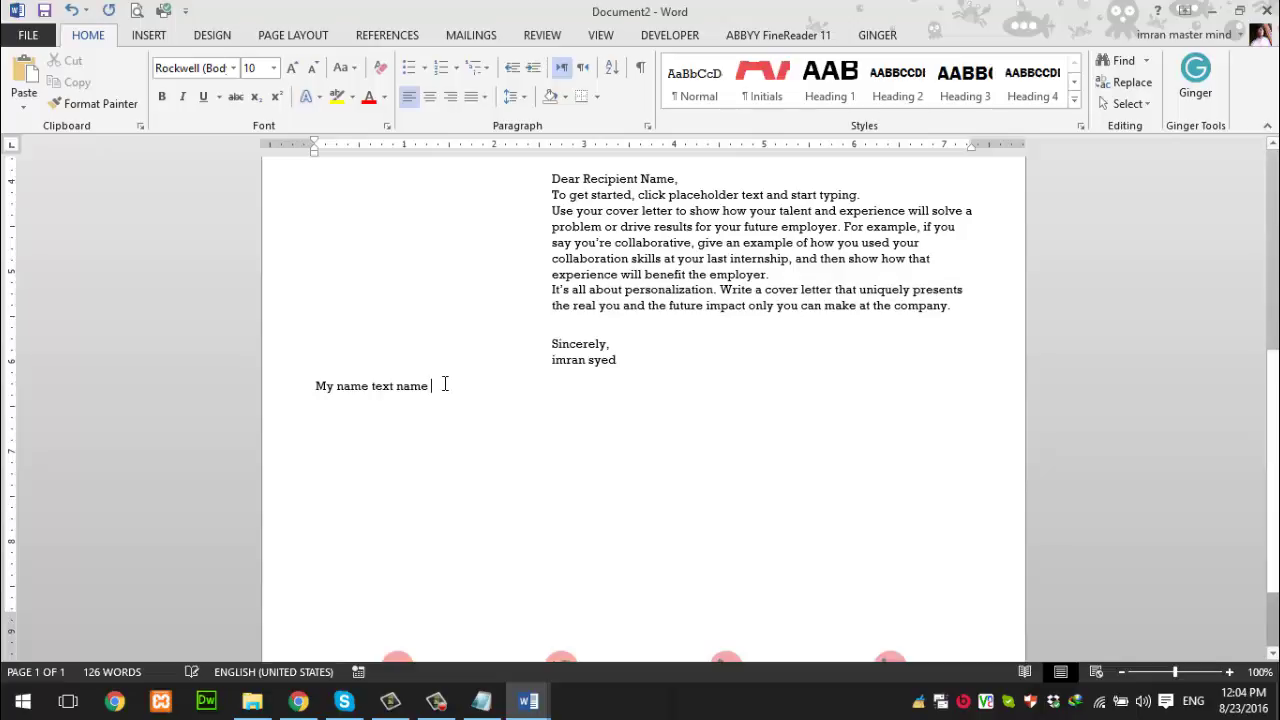
pyautogui.rightClick(438, 385)
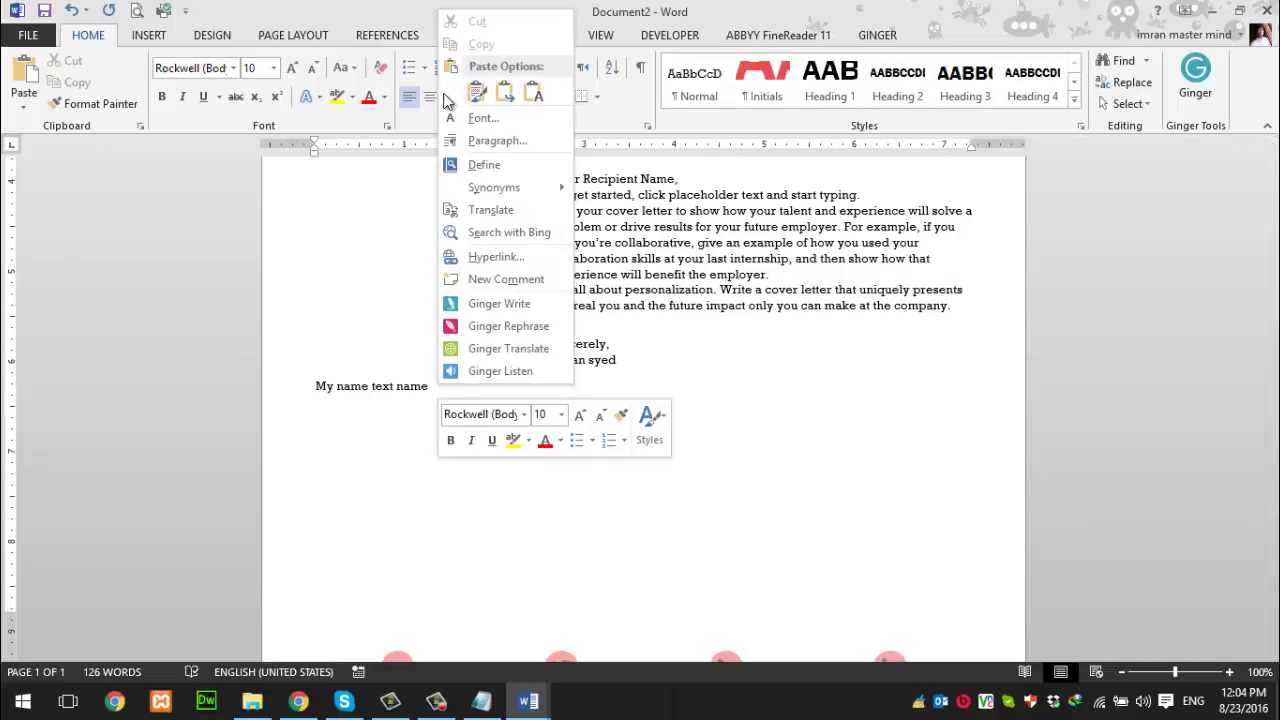
pyautogui.click(476, 93)
# Step: Set the font color of the last word "name" in the line to red
pyautogui.click(397, 391)
pyautogui.moveTo(397, 389); pyautogui.dragTo(431, 389)
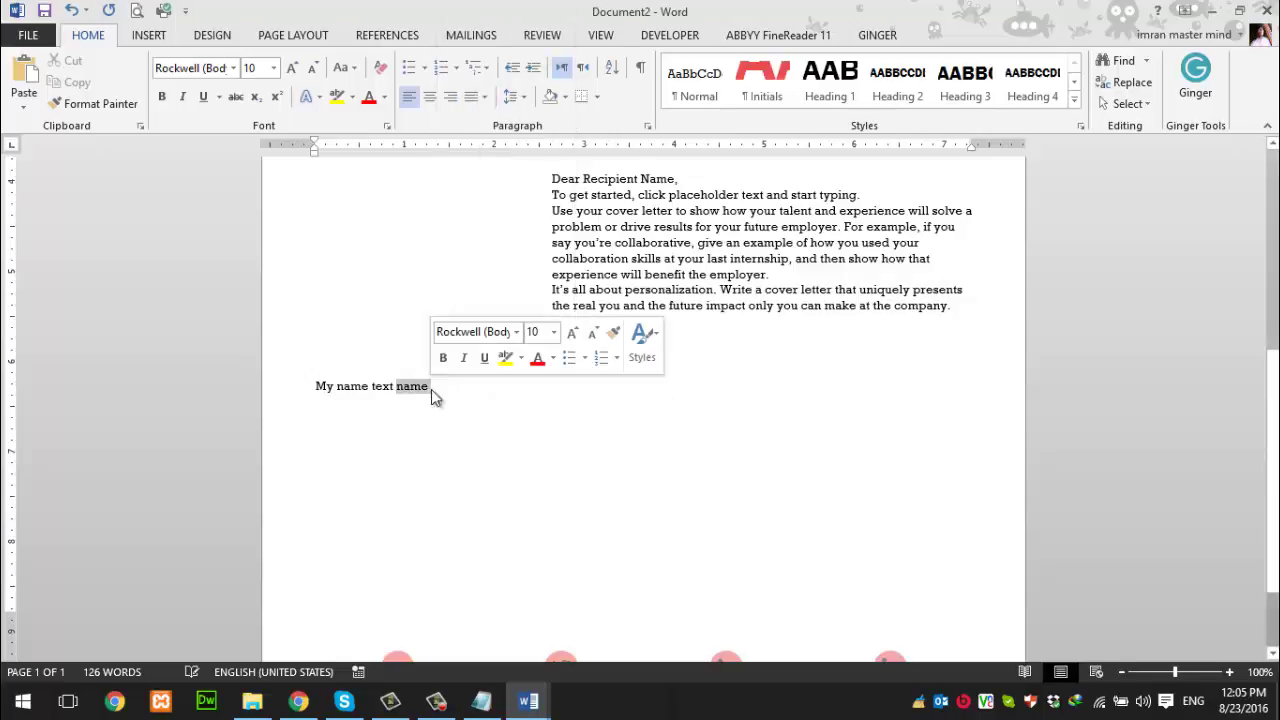
pyautogui.click(368, 97)
pyautogui.click(446, 386)
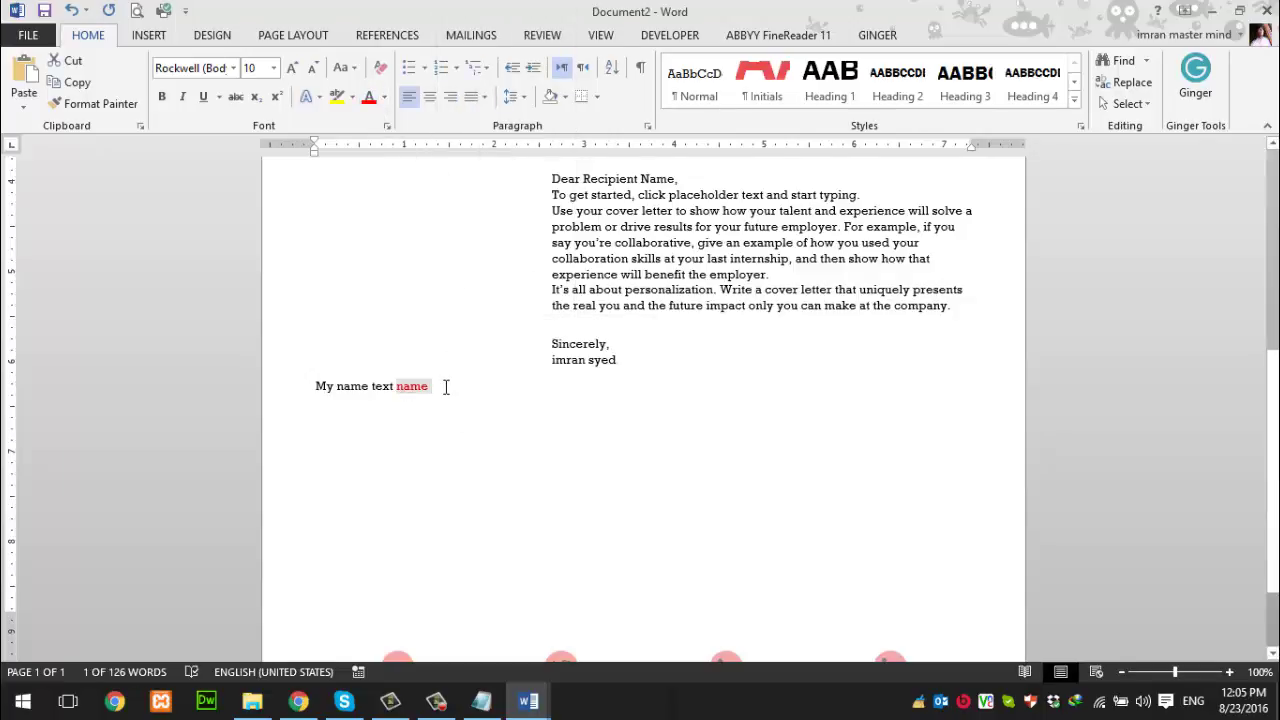
# Step: Copy the red word "name" and paste it at the end of the line with Keep Text Only
pyautogui.doubleClick(416, 388)
pyautogui.rightClick(416, 388)
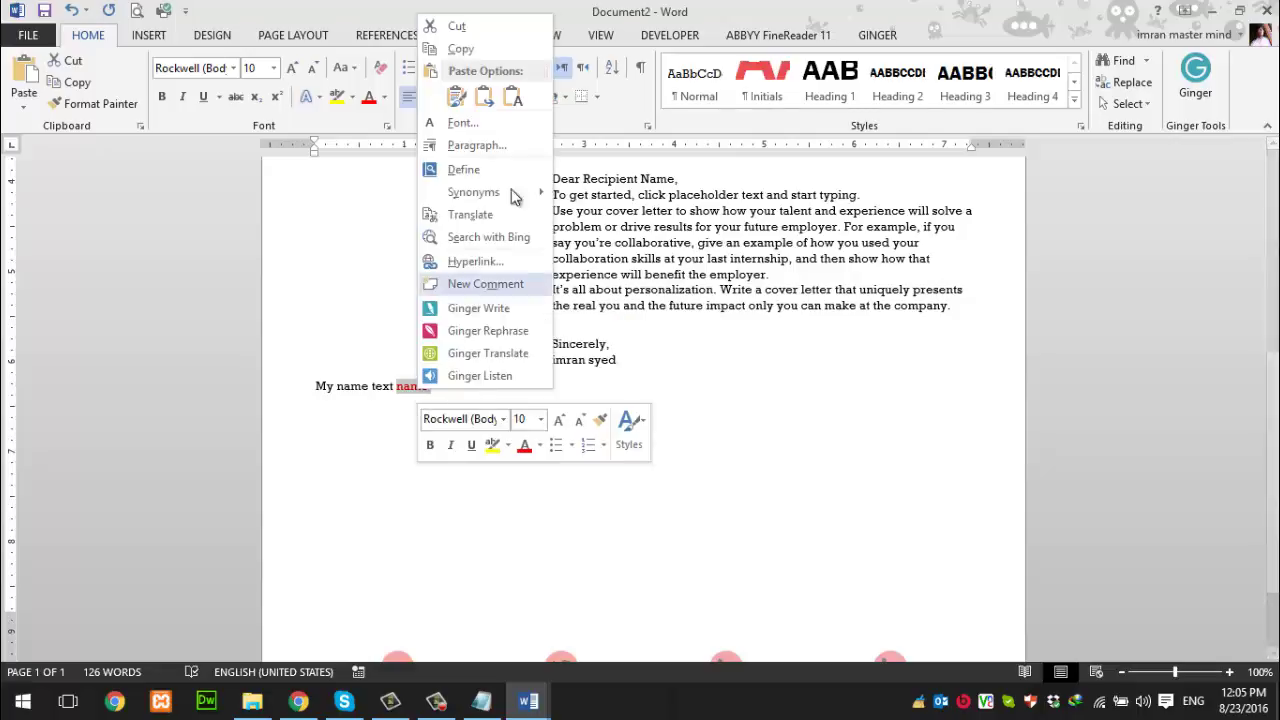
pyautogui.click(447, 45)
pyautogui.click(446, 386)
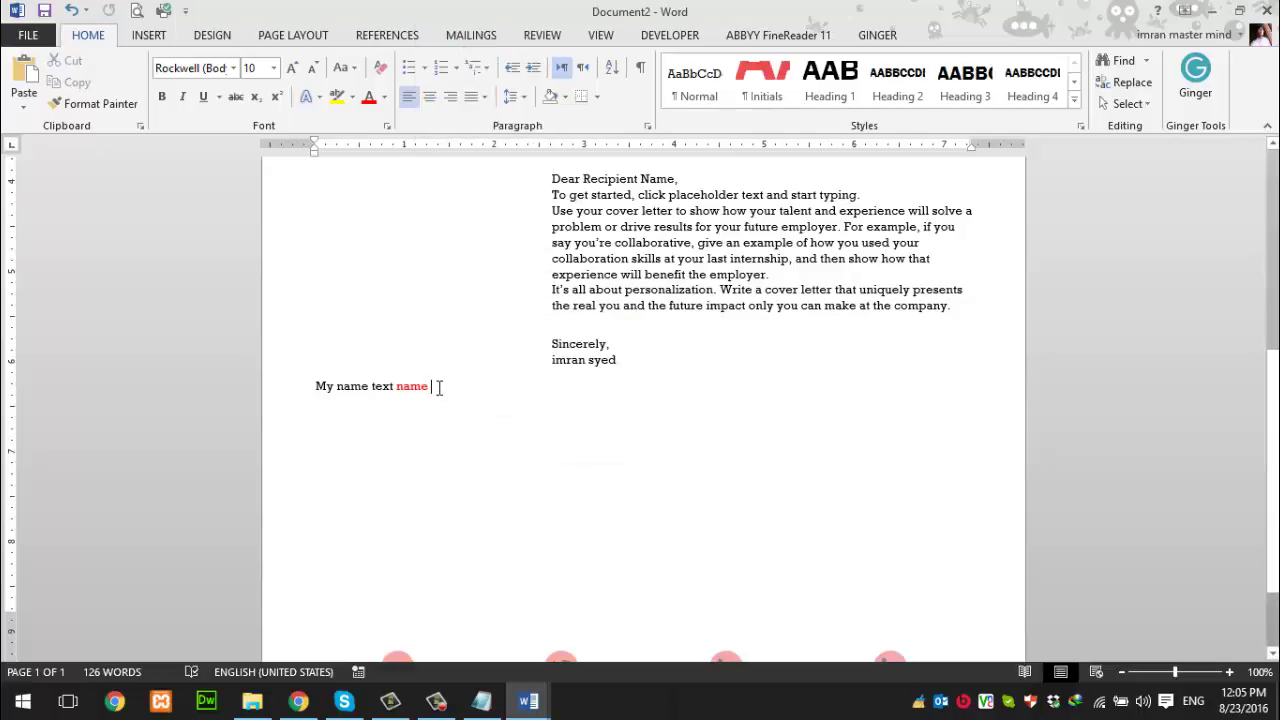
pyautogui.rightClick(437, 388)
pyautogui.click(437, 388)
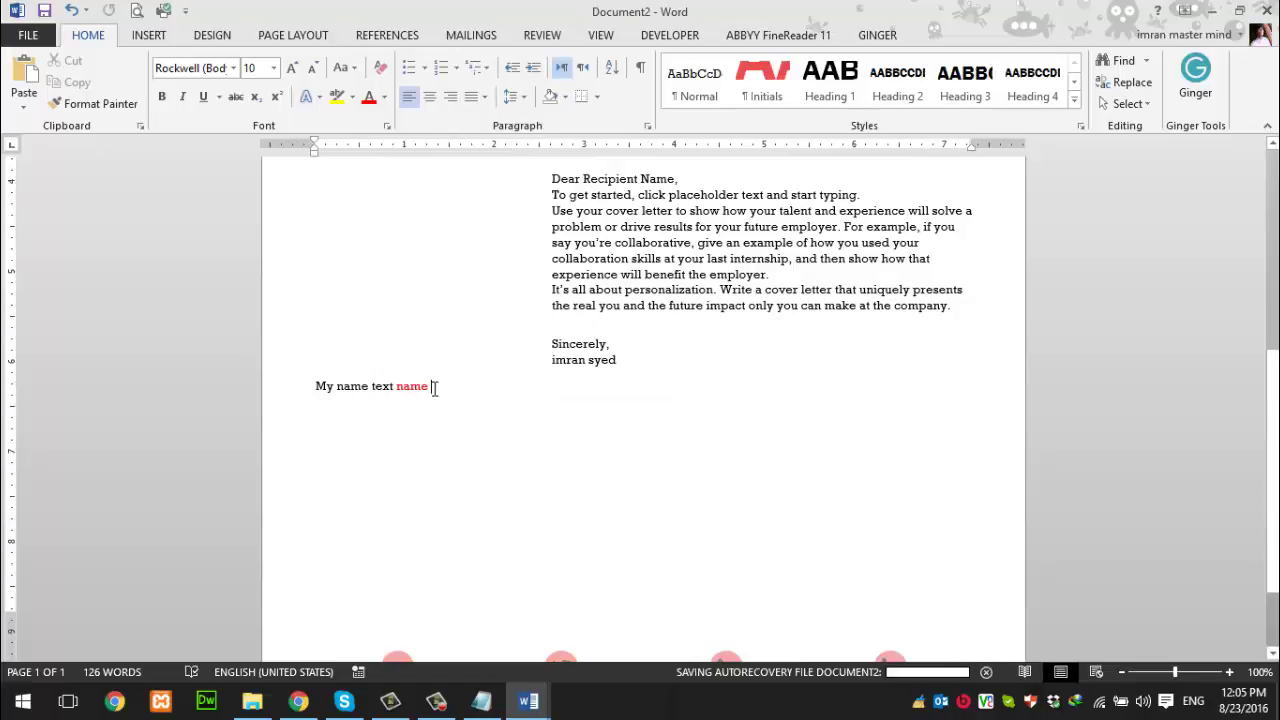
pyautogui.rightClick(435, 389)
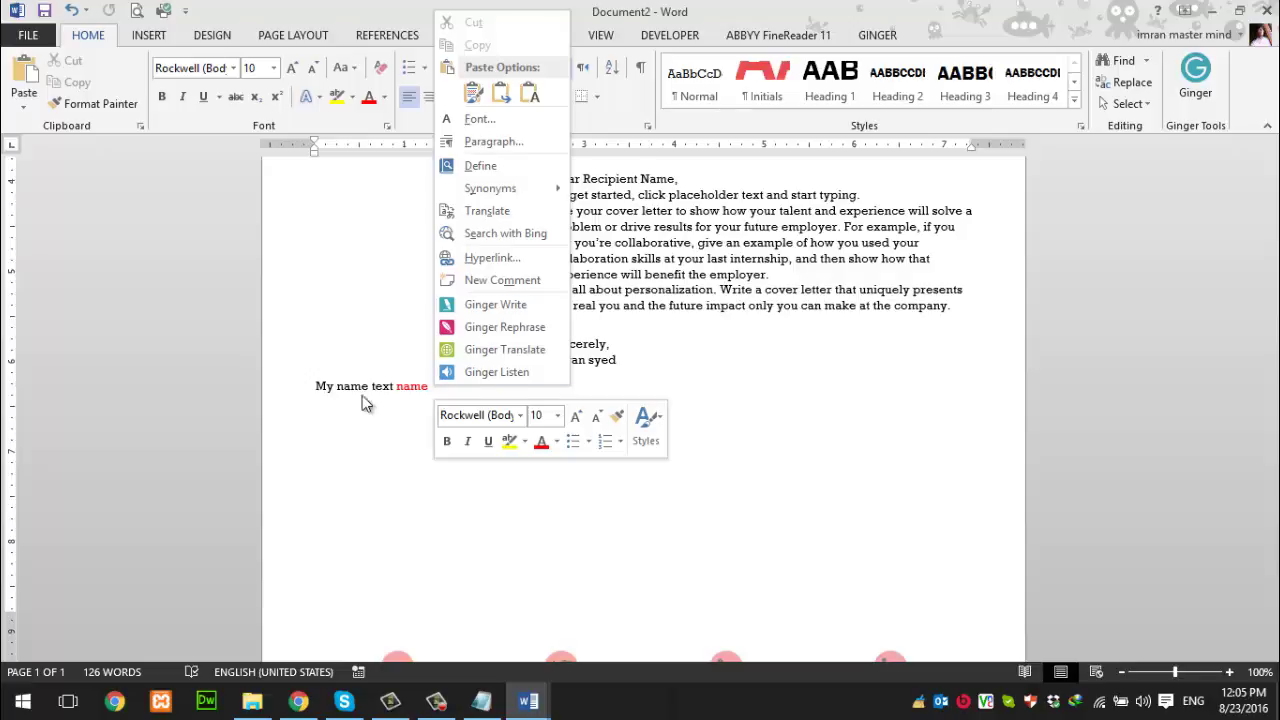
pyautogui.rightClick(440, 399)
pyautogui.click(423, 391)
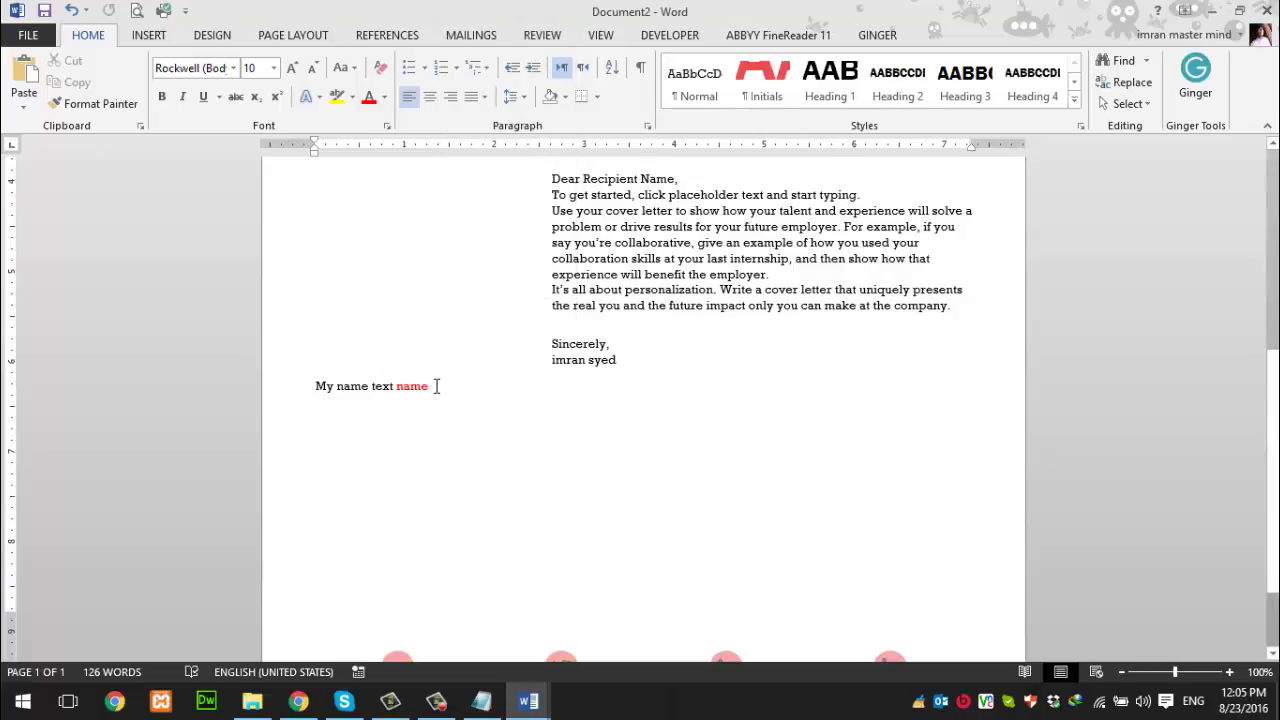
pyautogui.rightClick(437, 386)
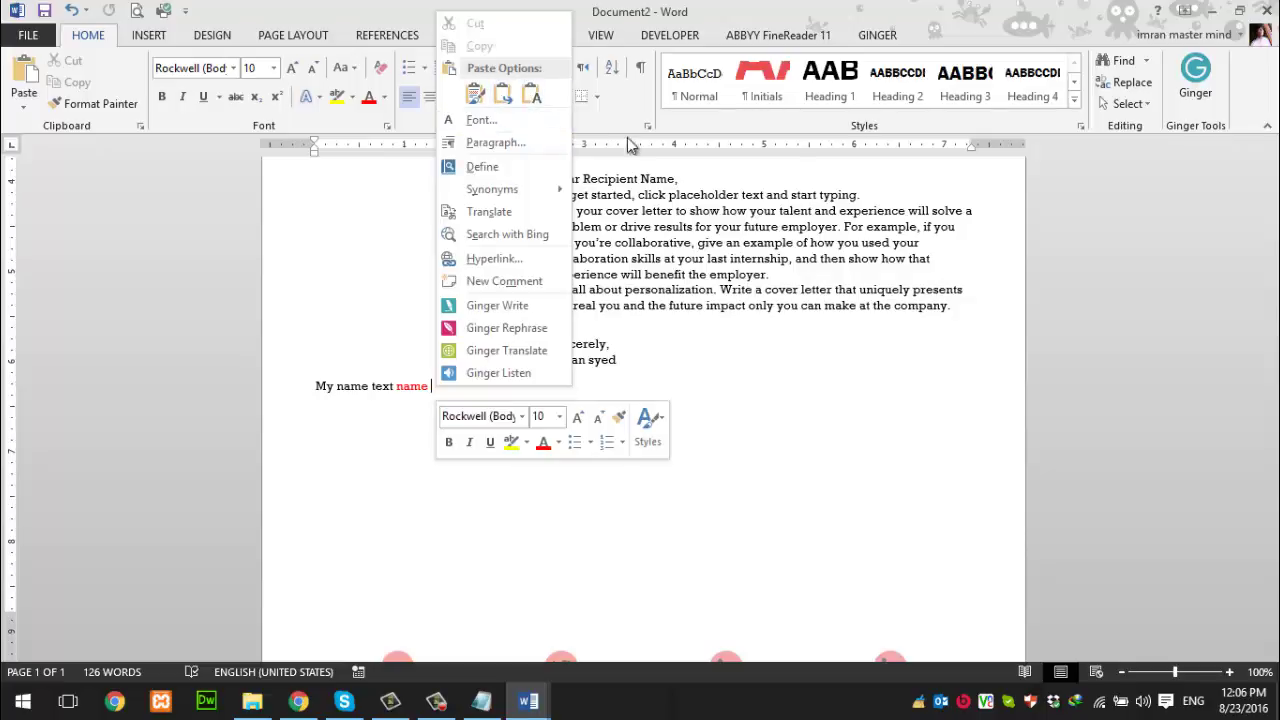
pyautogui.click(533, 94)
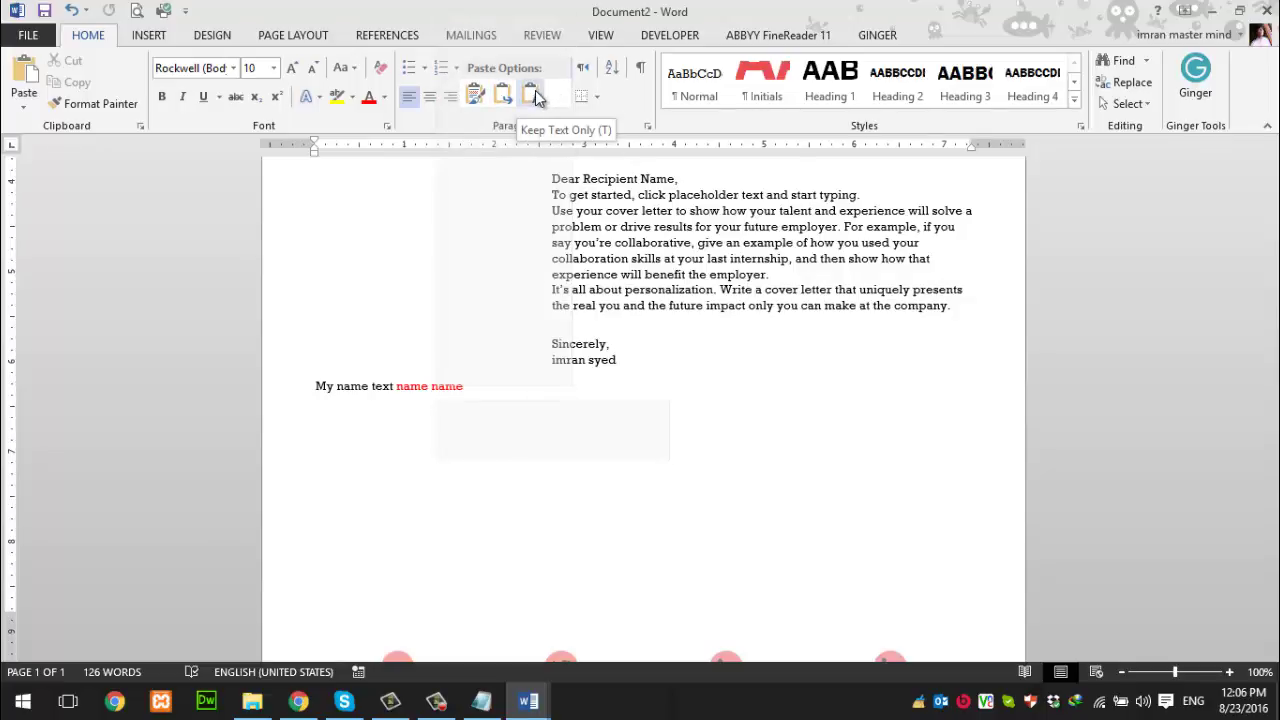
# Step: Set the font size of the red last word "name" in the "My name text" line to 18
pyautogui.rightClick(430, 386)
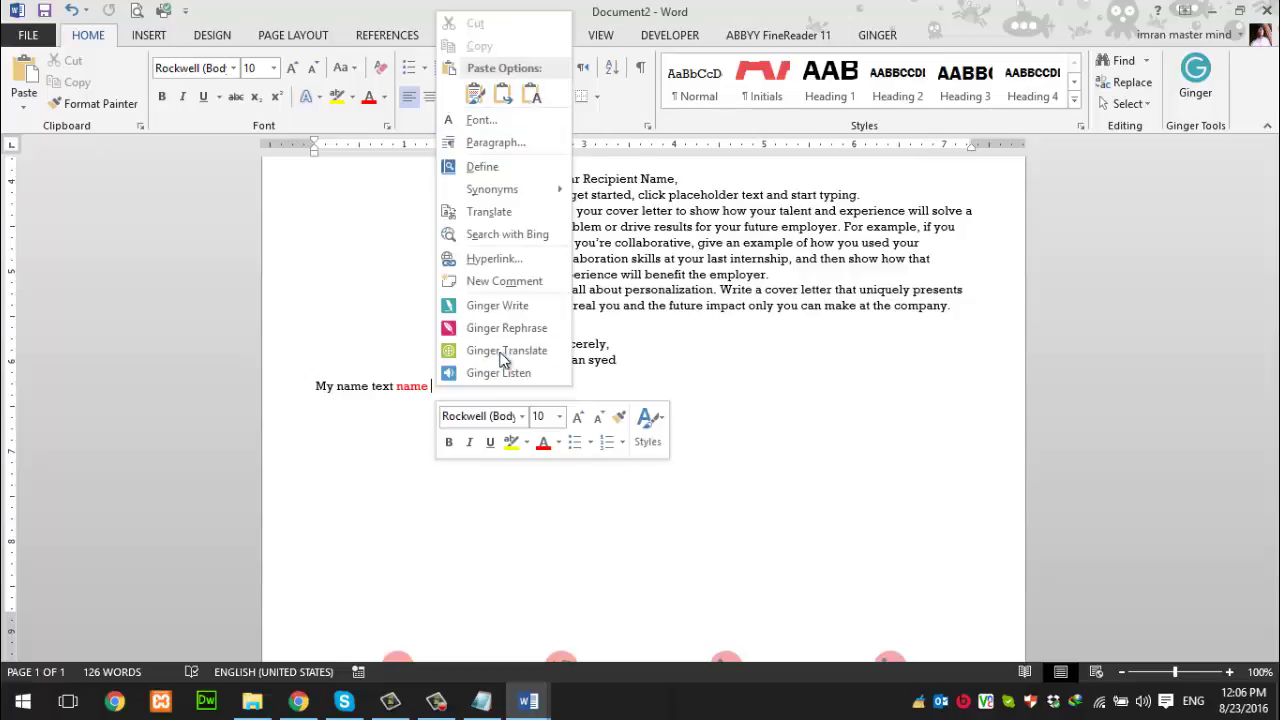
pyautogui.click(419, 386)
pyautogui.doubleClick(419, 386)
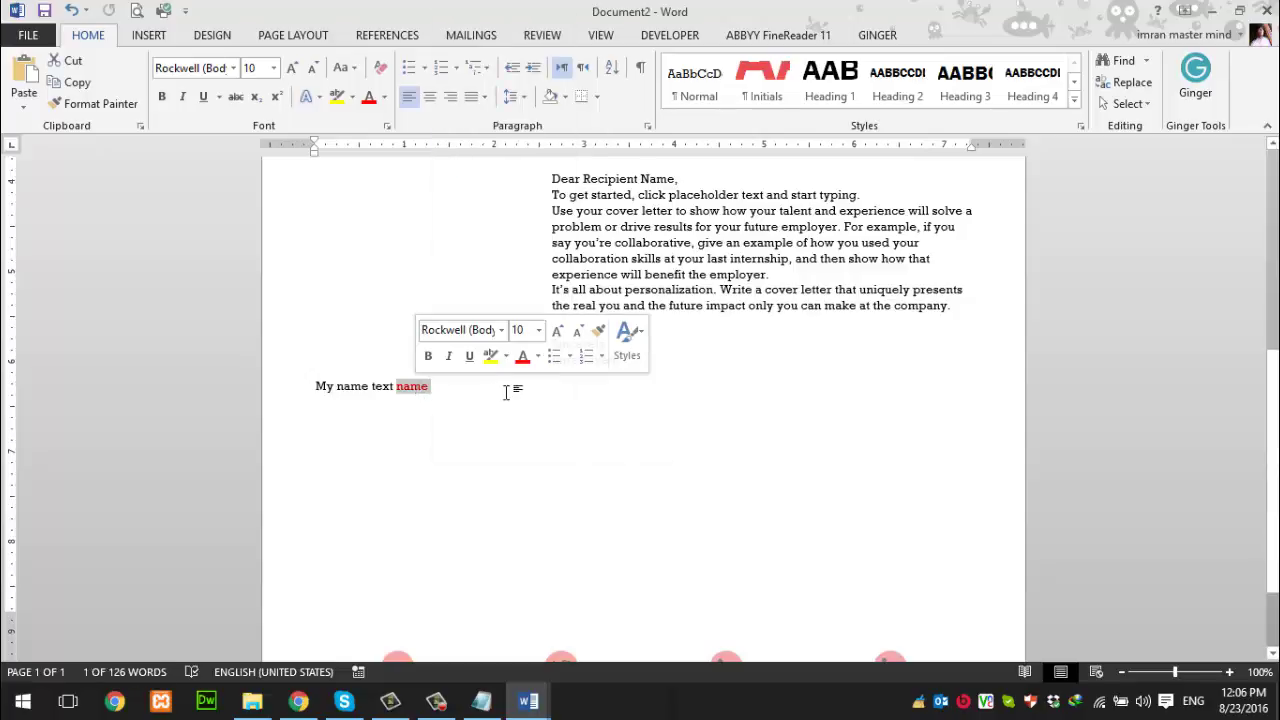
pyautogui.click(538, 330)
pyautogui.click(527, 473)
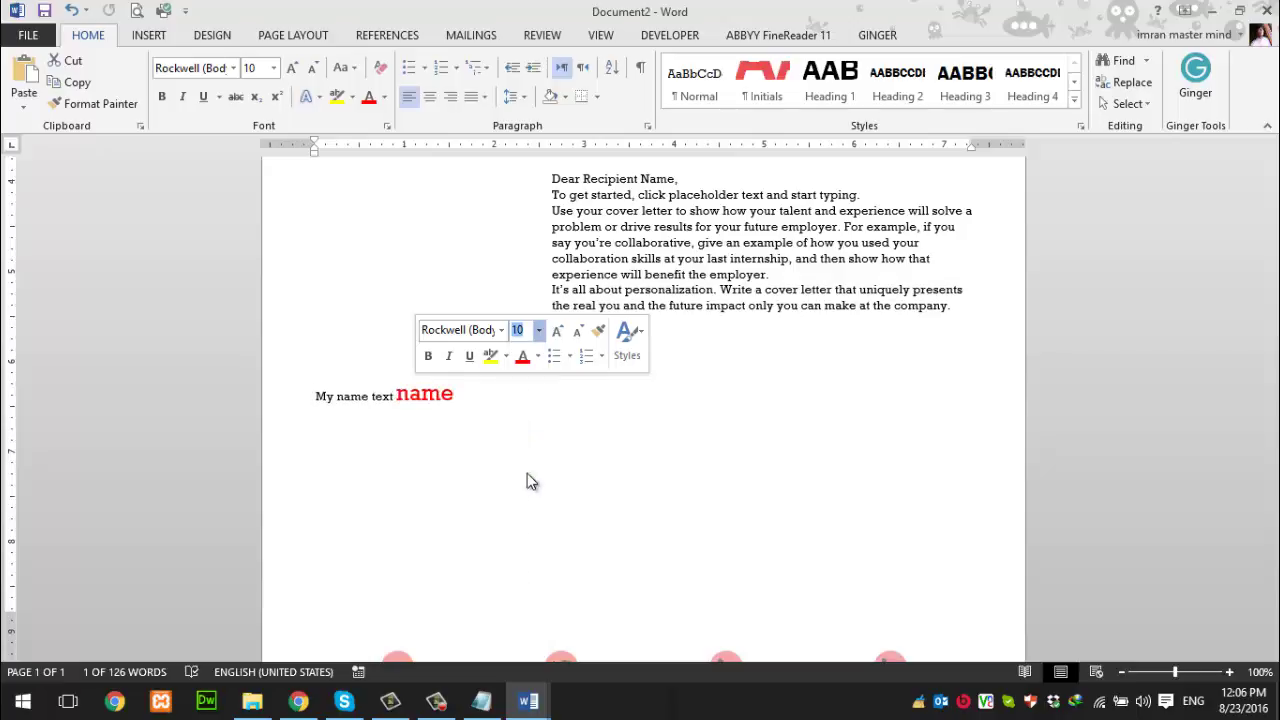
# Step: Copy the enlarged red word "name" and paste it at the end of the line with Keep Text Only
pyautogui.rightClick(443, 408)
pyautogui.click(468, 63)
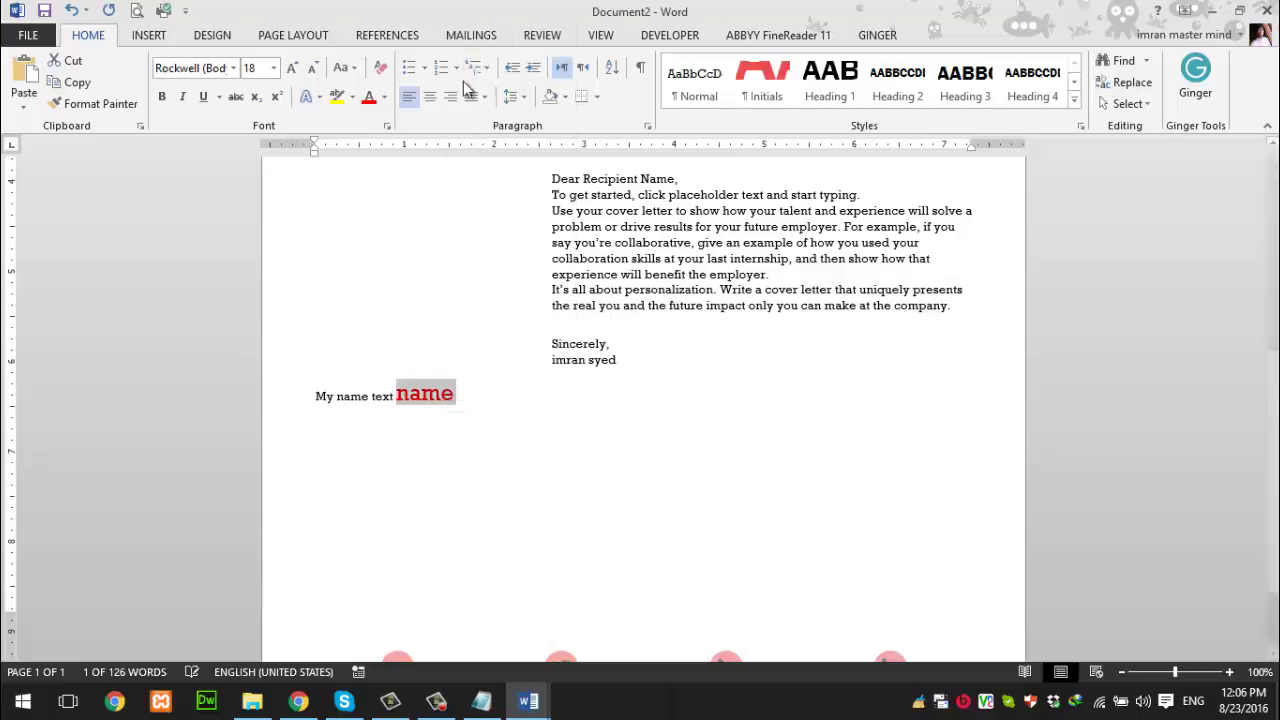
pyautogui.click(470, 397)
pyautogui.rightClick(461, 395)
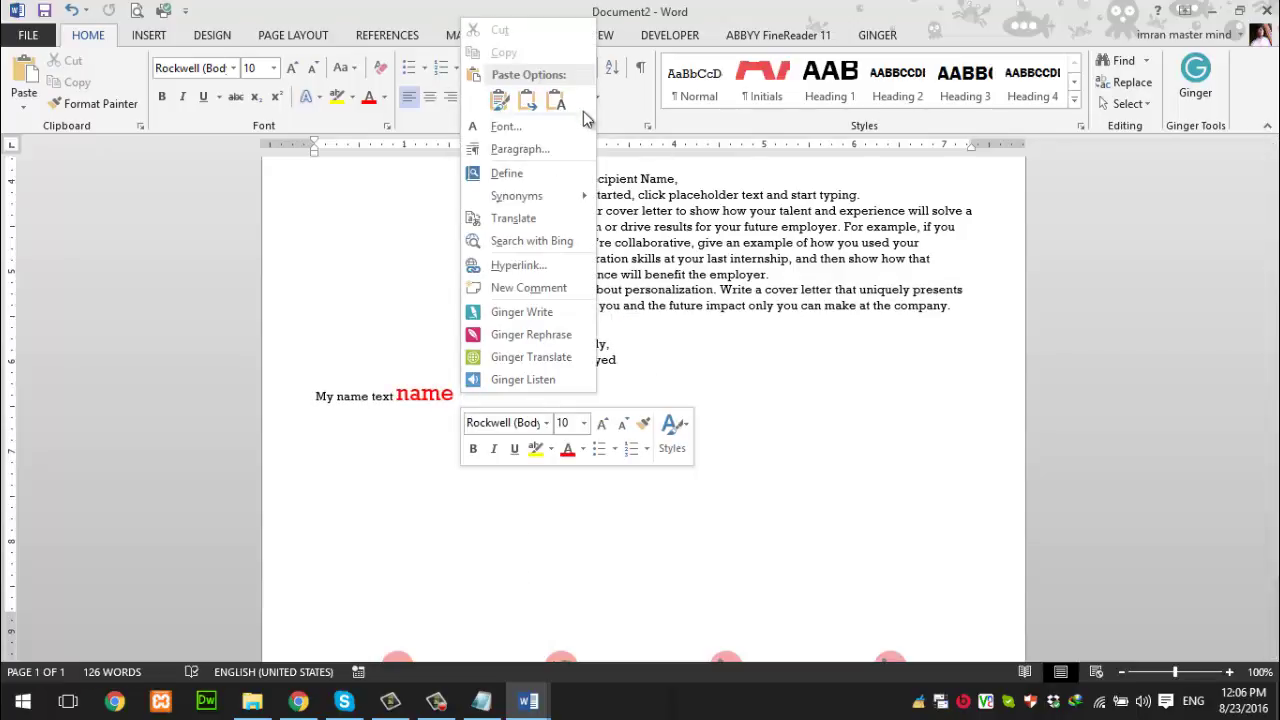
pyautogui.click(558, 100)
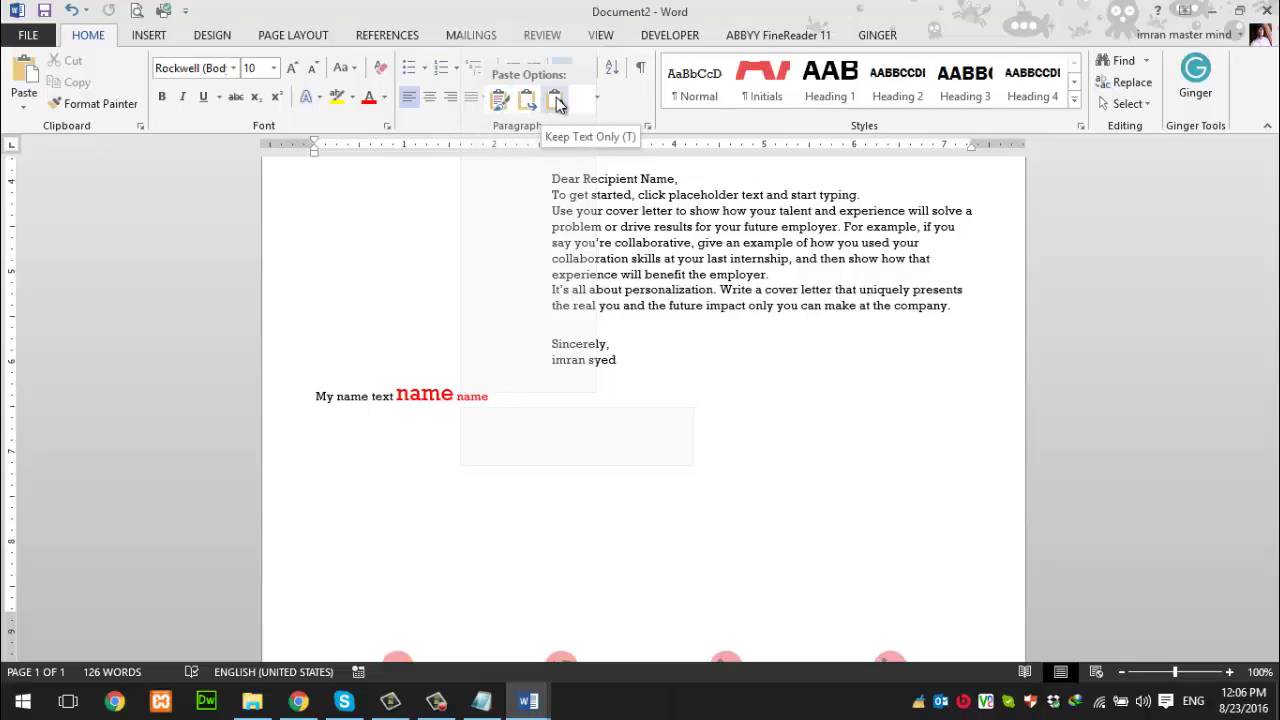
pyautogui.click(556, 101)
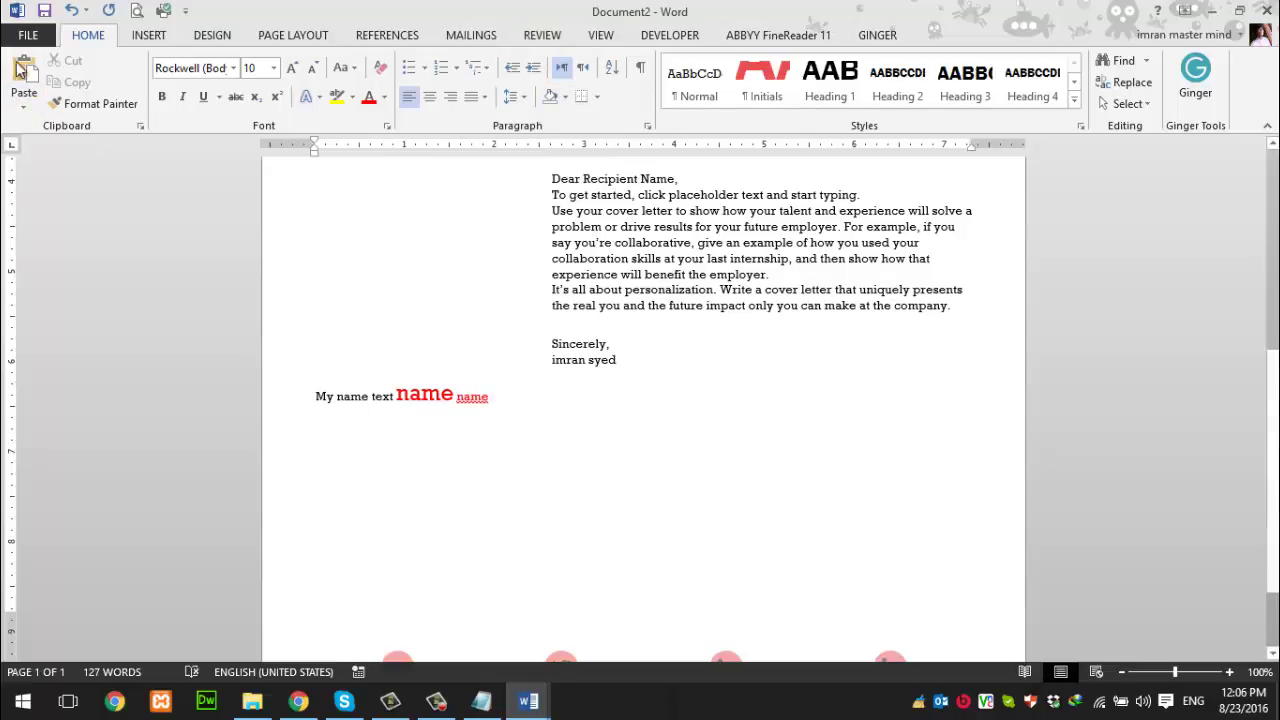
# Step: Show the available paste options without pasting anything
pyautogui.click(24, 104)
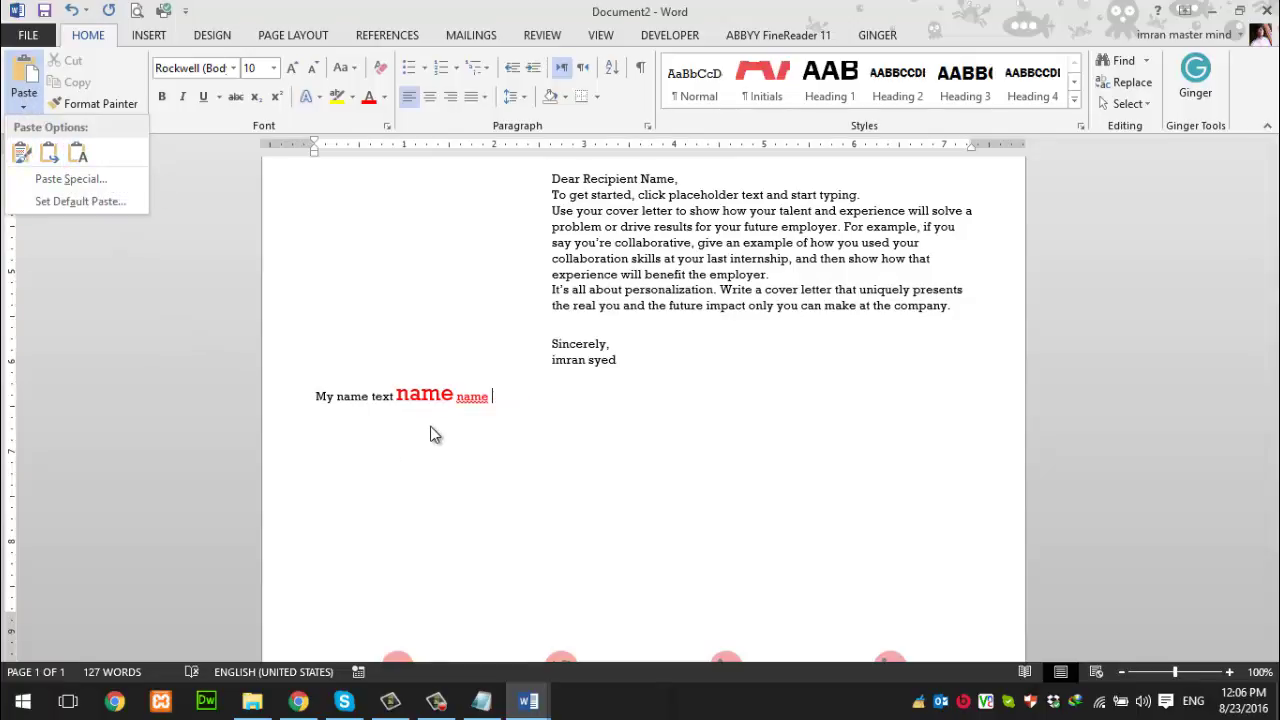
pyautogui.click(536, 397)
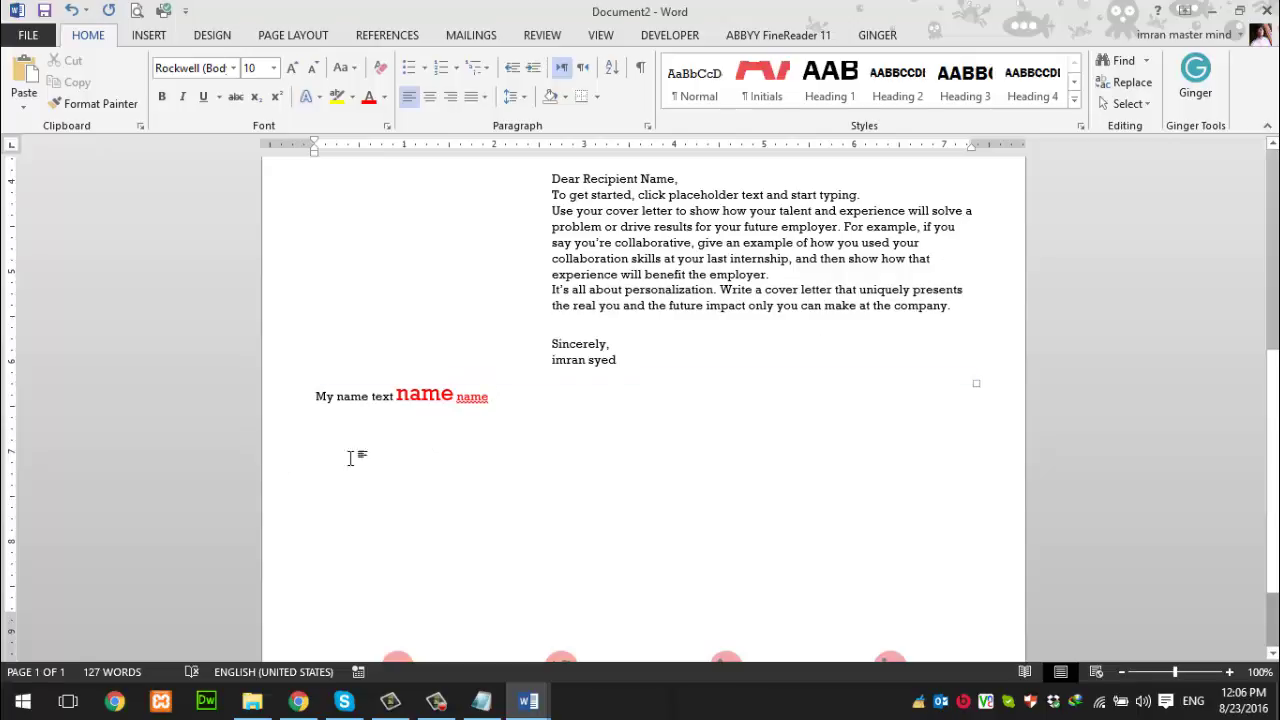
# Step: Move the greeting "Dear Recipient Name," from the letter to the end of the "My name text" line
pyautogui.click(567, 205)
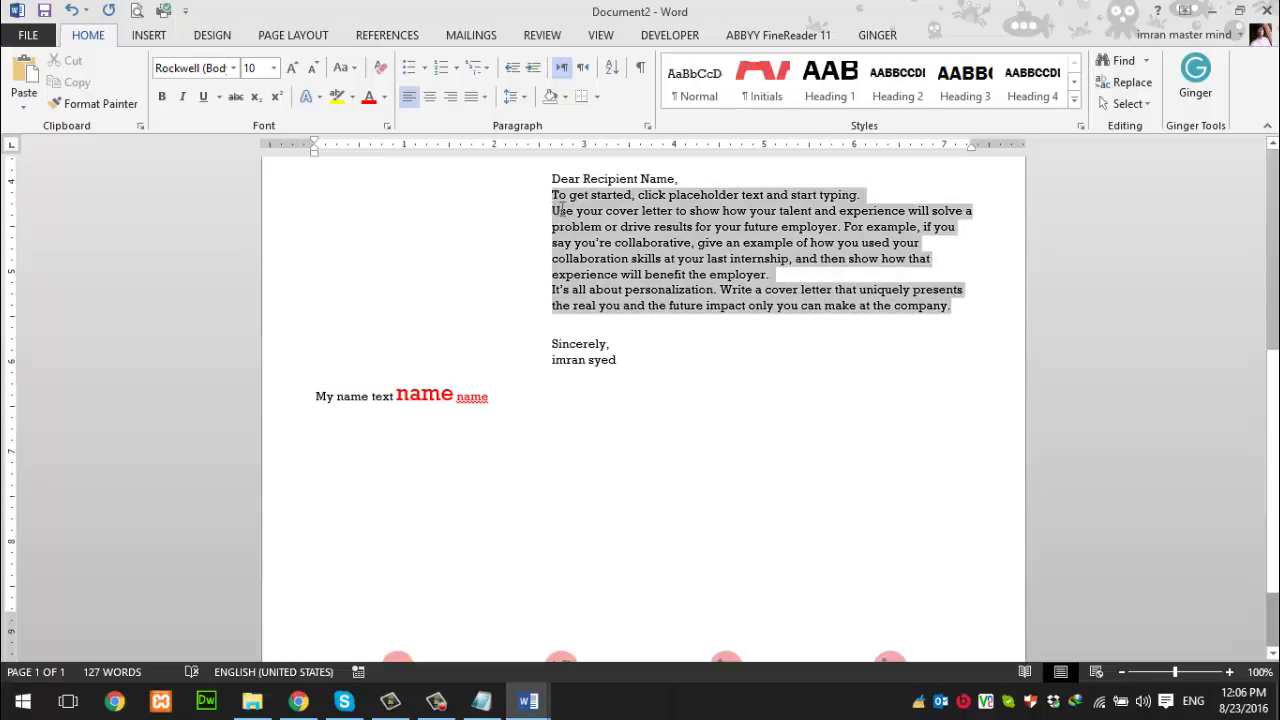
pyautogui.moveTo(553, 179); pyautogui.dragTo(686, 187)
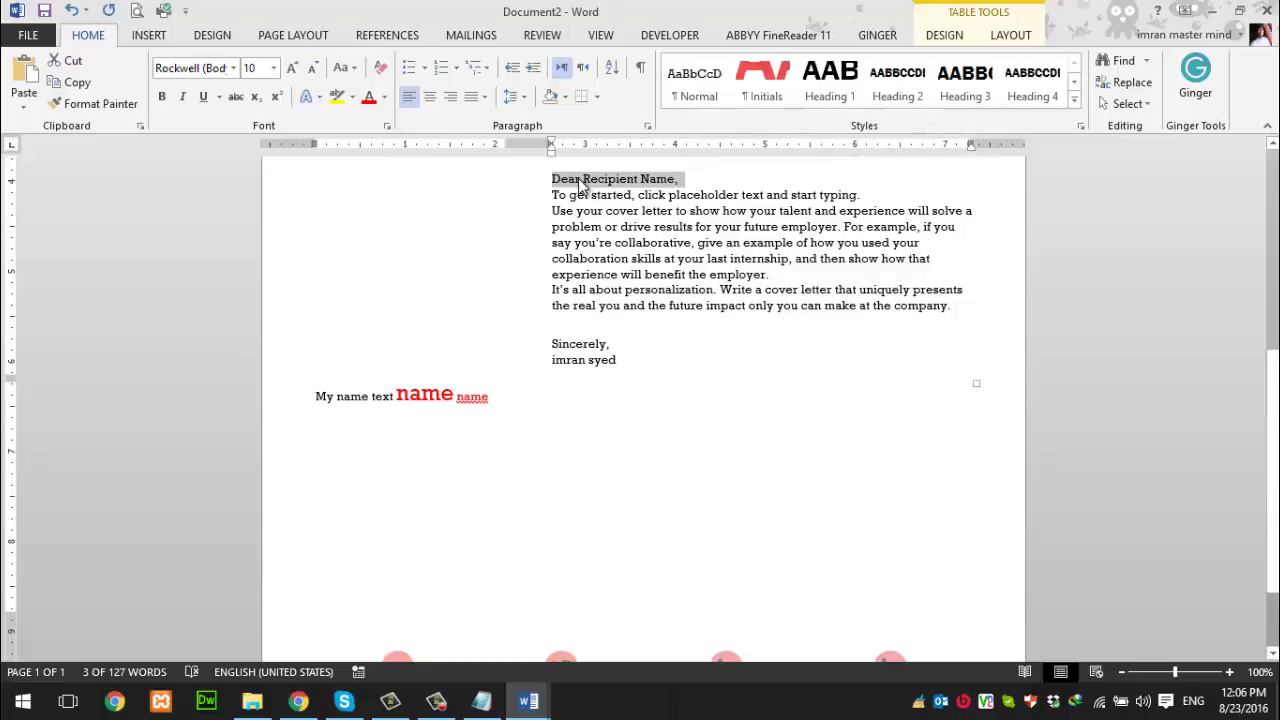
pyautogui.moveTo(580, 187); pyautogui.dragTo(509, 460)
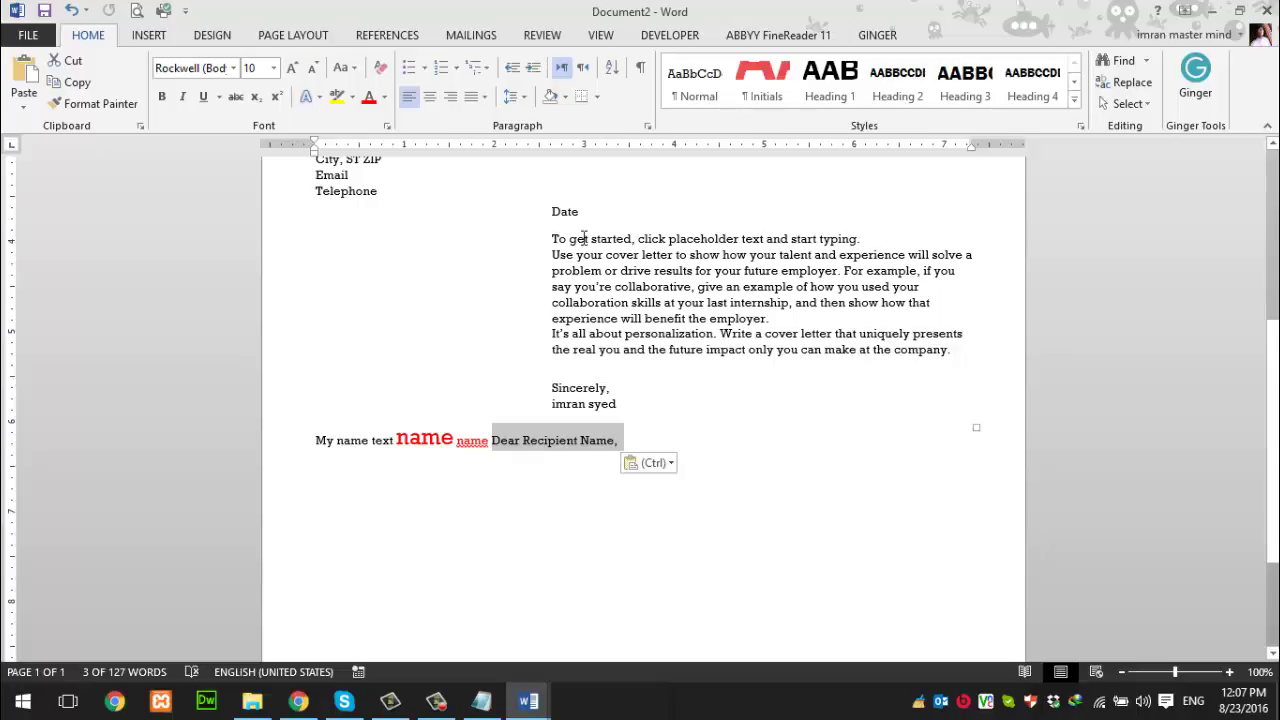
# Step: Cut "Date" from above the letter's body and paste it twice at the end of the "My name text" line
pyautogui.doubleClick(564, 211)
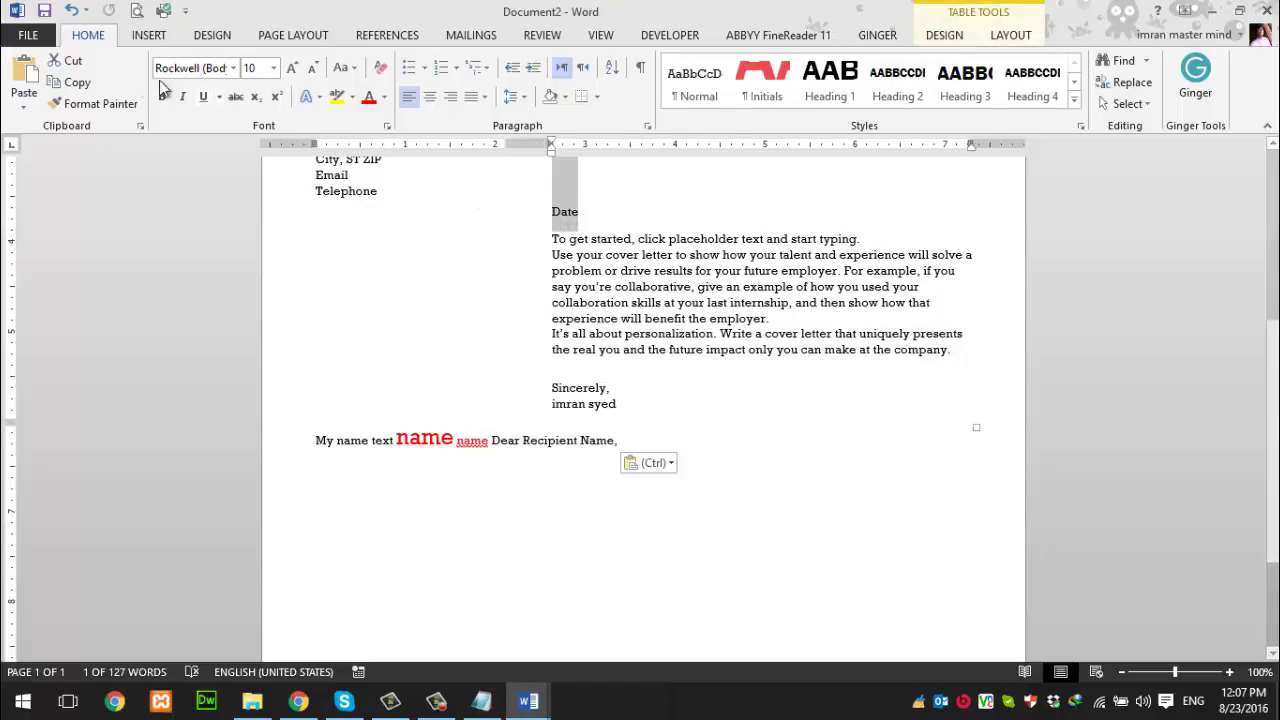
pyautogui.rightClick(568, 210)
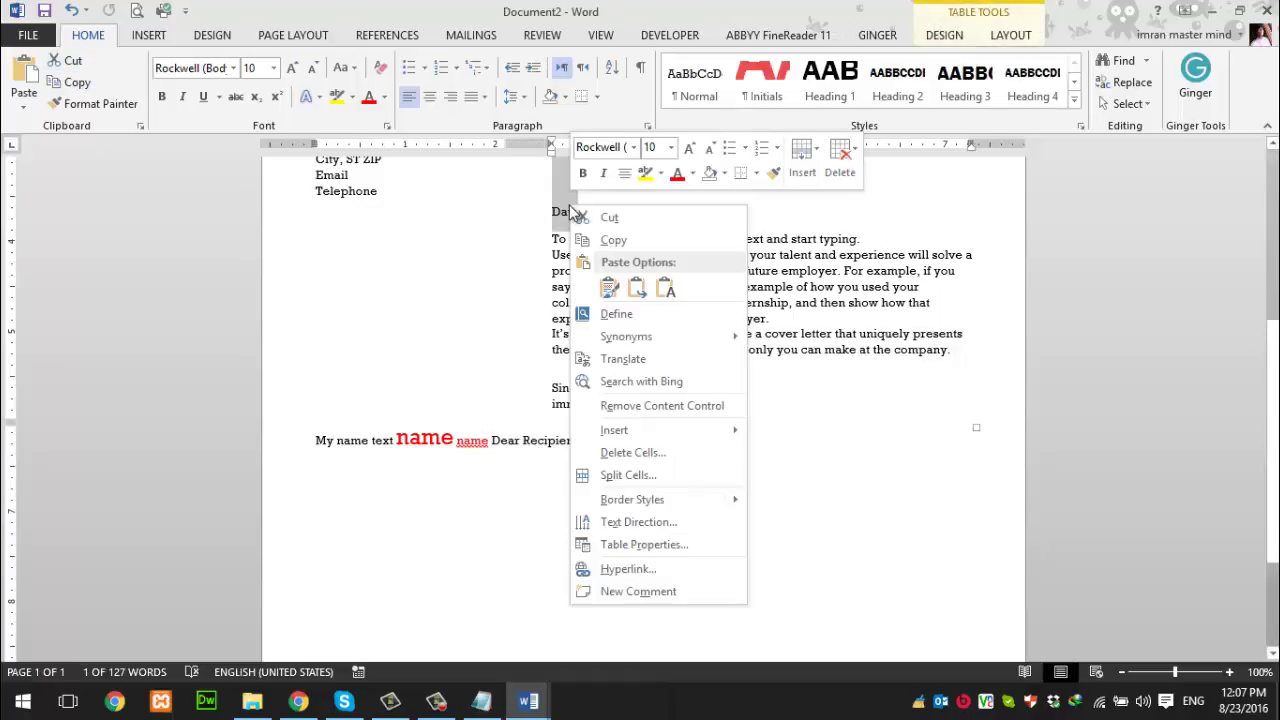
pyautogui.click(619, 220)
pyautogui.click(647, 440)
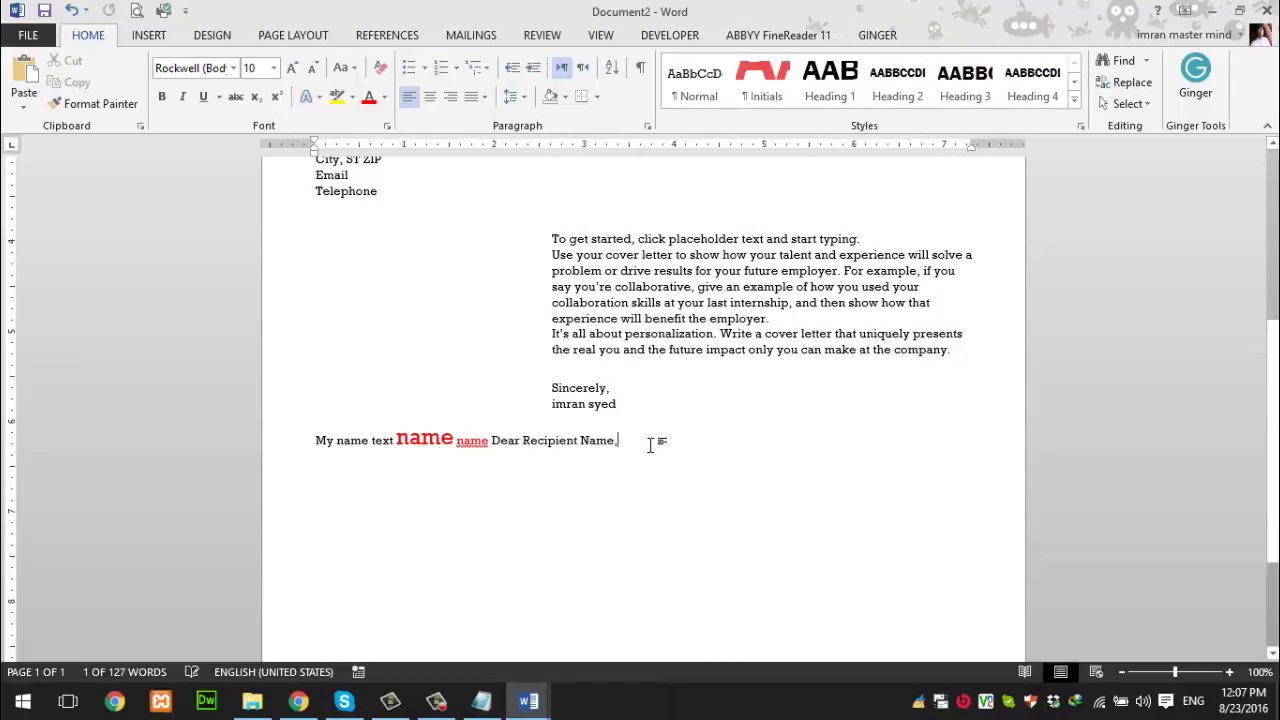
pyautogui.click(24, 72)
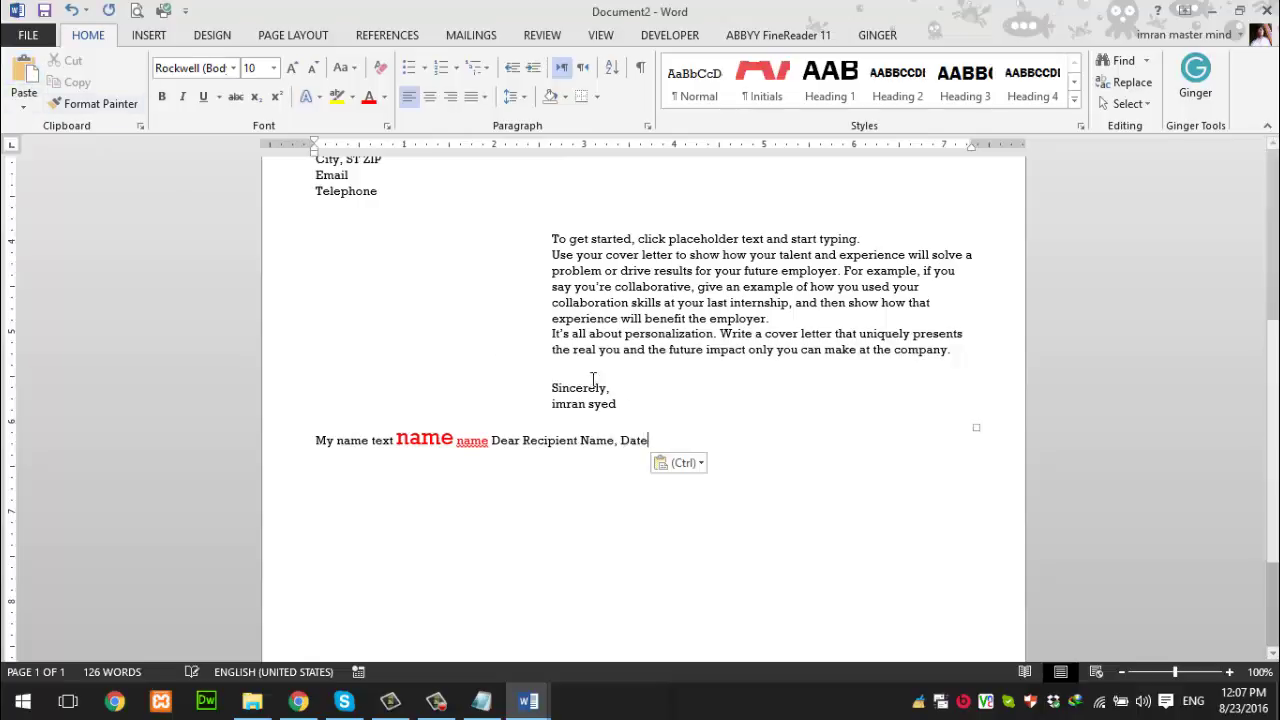
pyautogui.rightClick(667, 442)
pyautogui.click(704, 139)
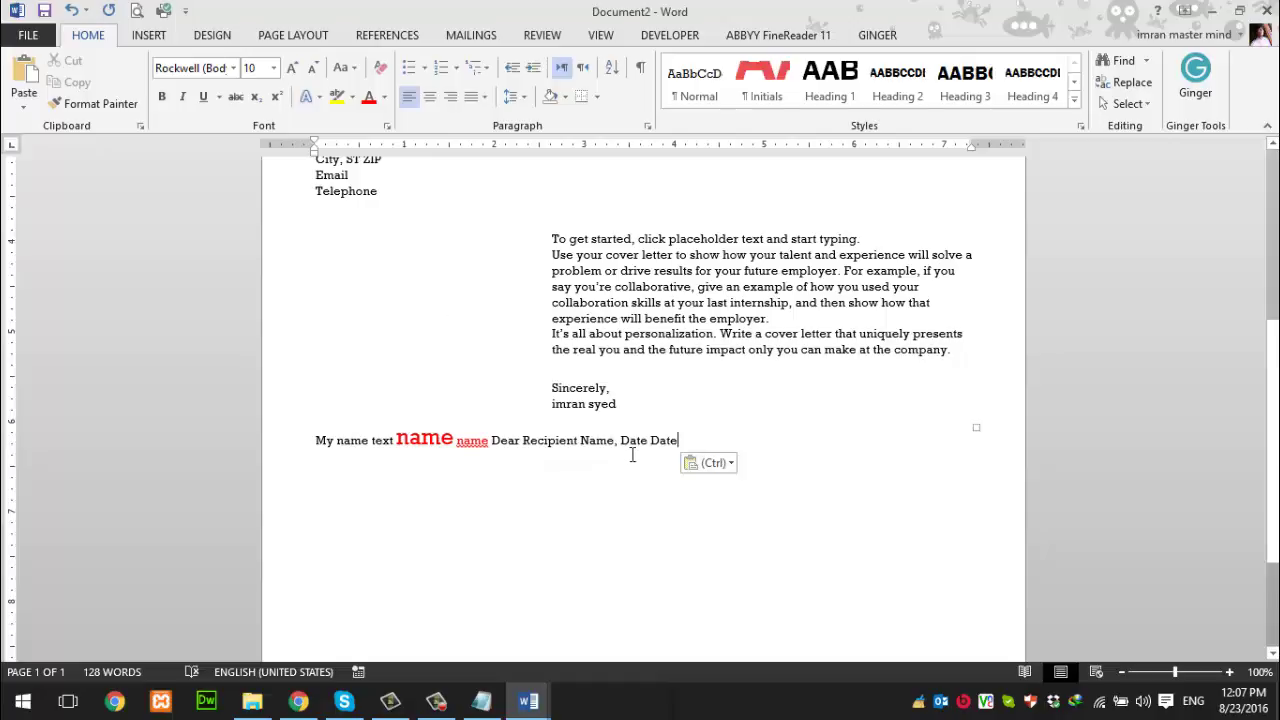
pyautogui.scroll(3, 632, 455)
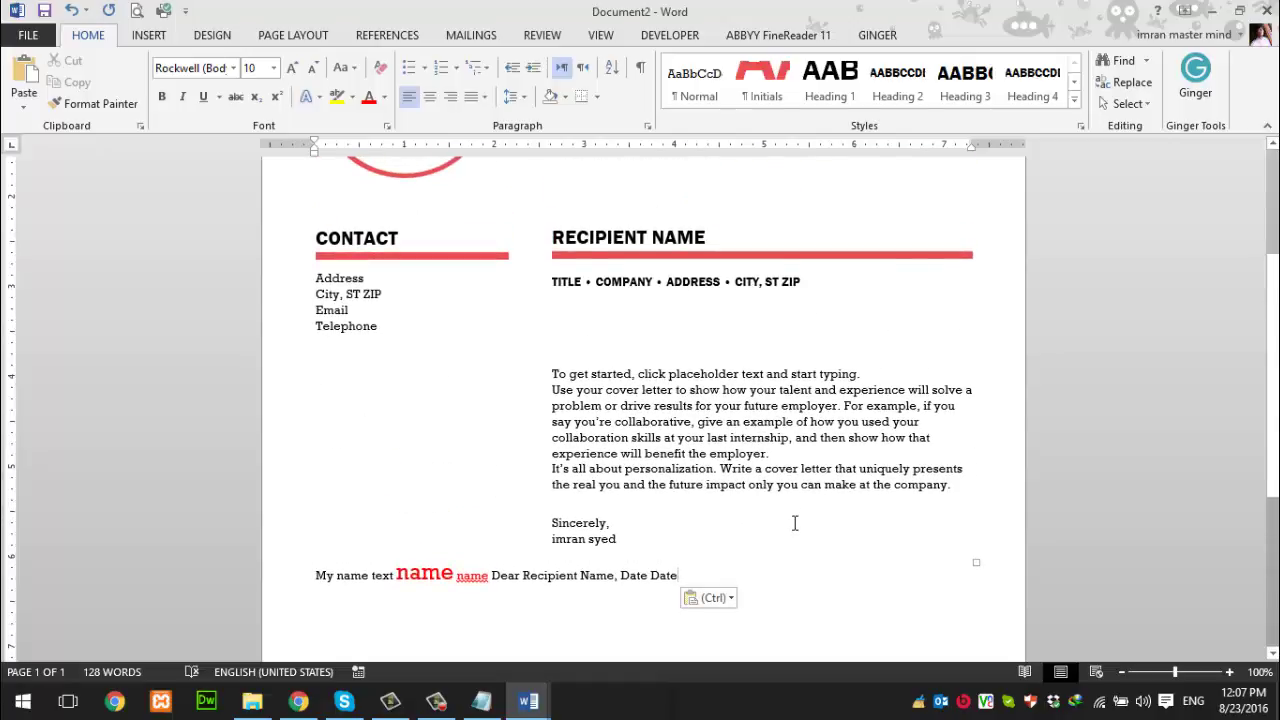
pyautogui.scroll(5, 640, 475)
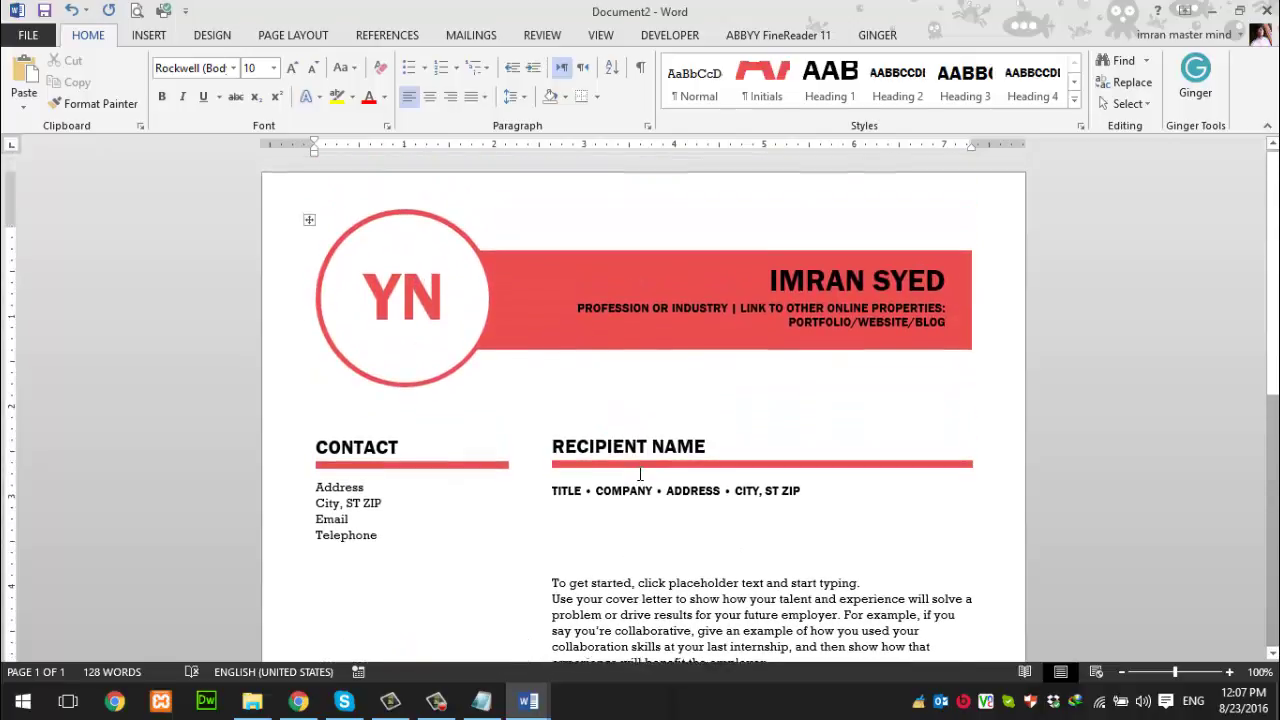
pyautogui.scroll(-7, 640, 475)
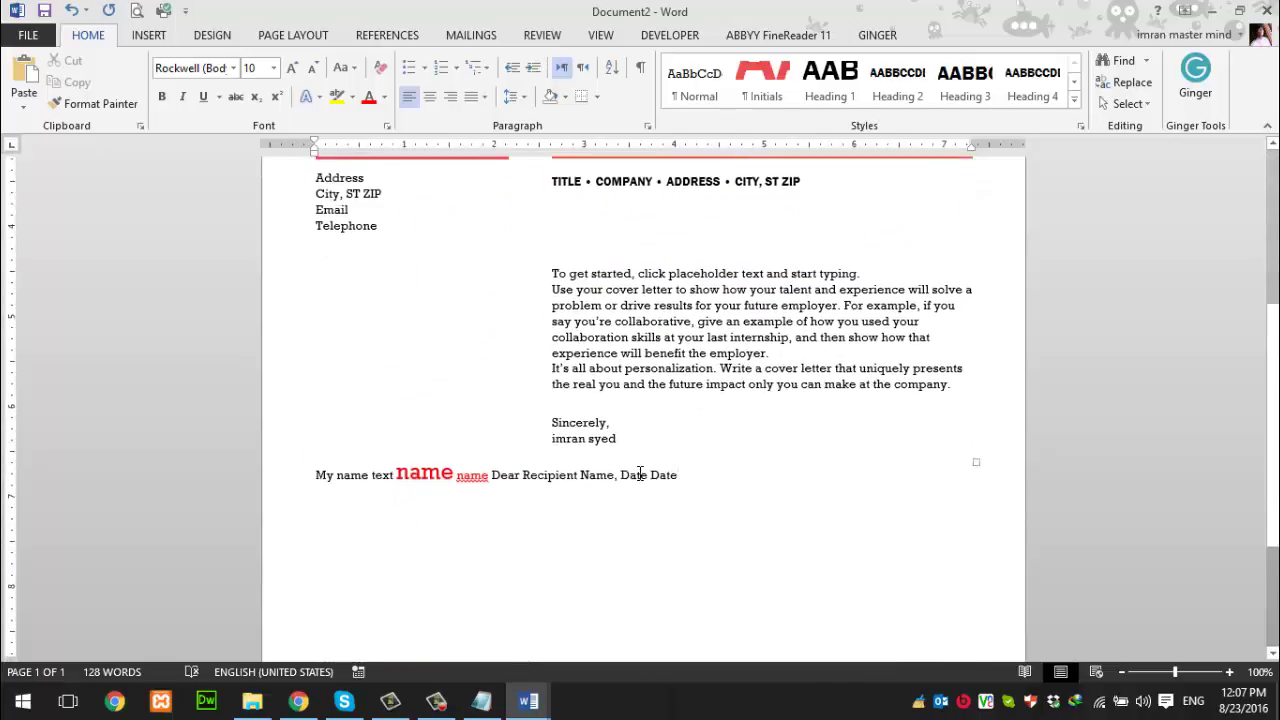
pyautogui.scroll(-1, 640, 474)
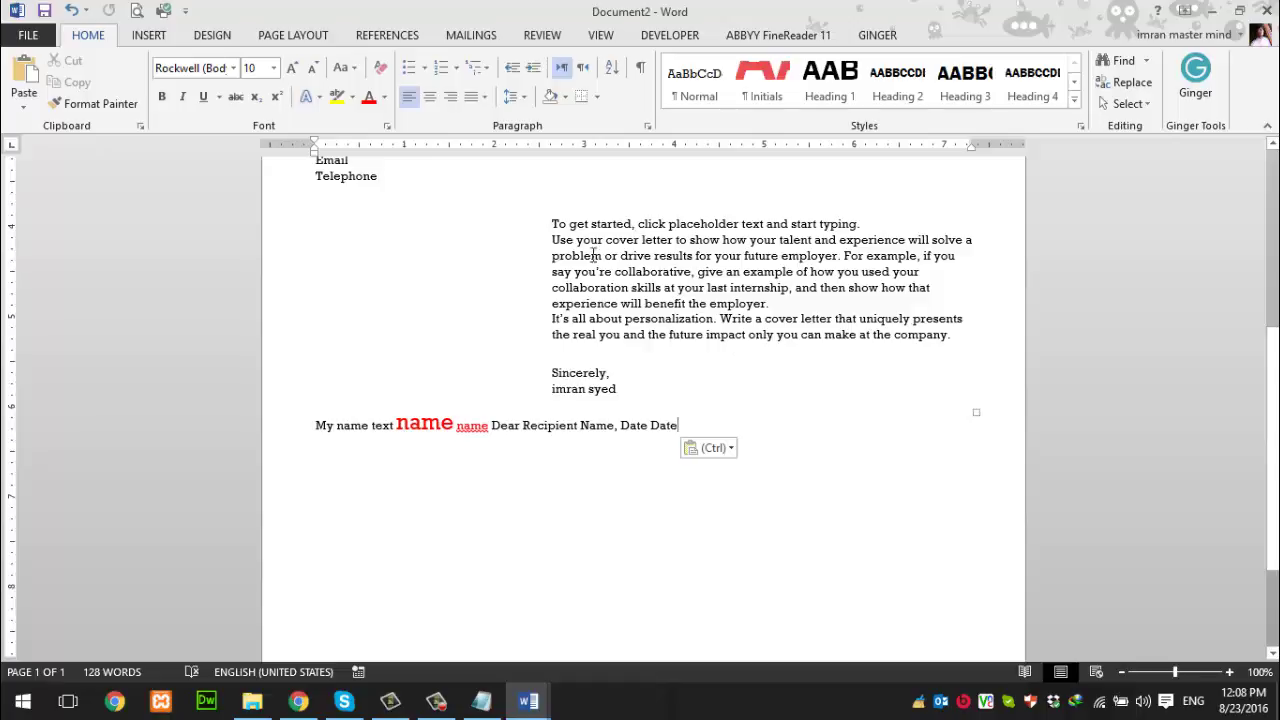
pyautogui.click(567, 240)
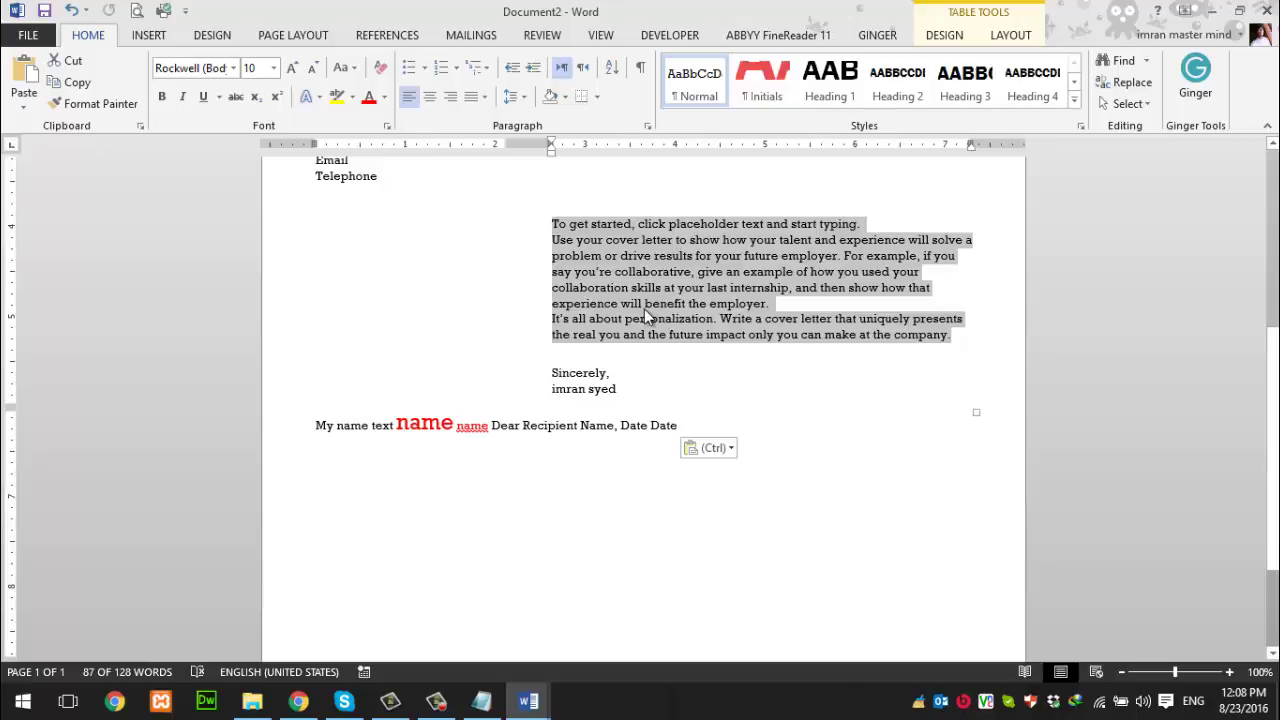
pyautogui.click(689, 386)
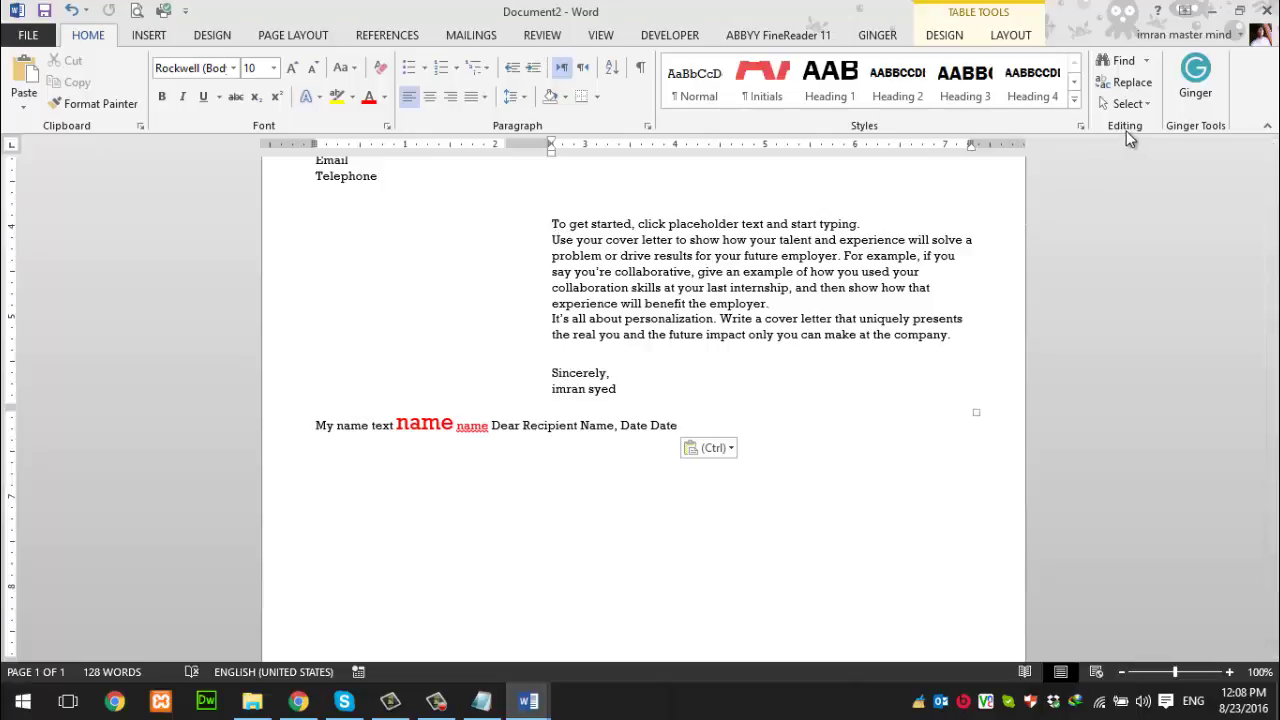
# Step: Search the document for "cover letter" and look over the highlighted matches in the letter
pyautogui.click(1121, 61)
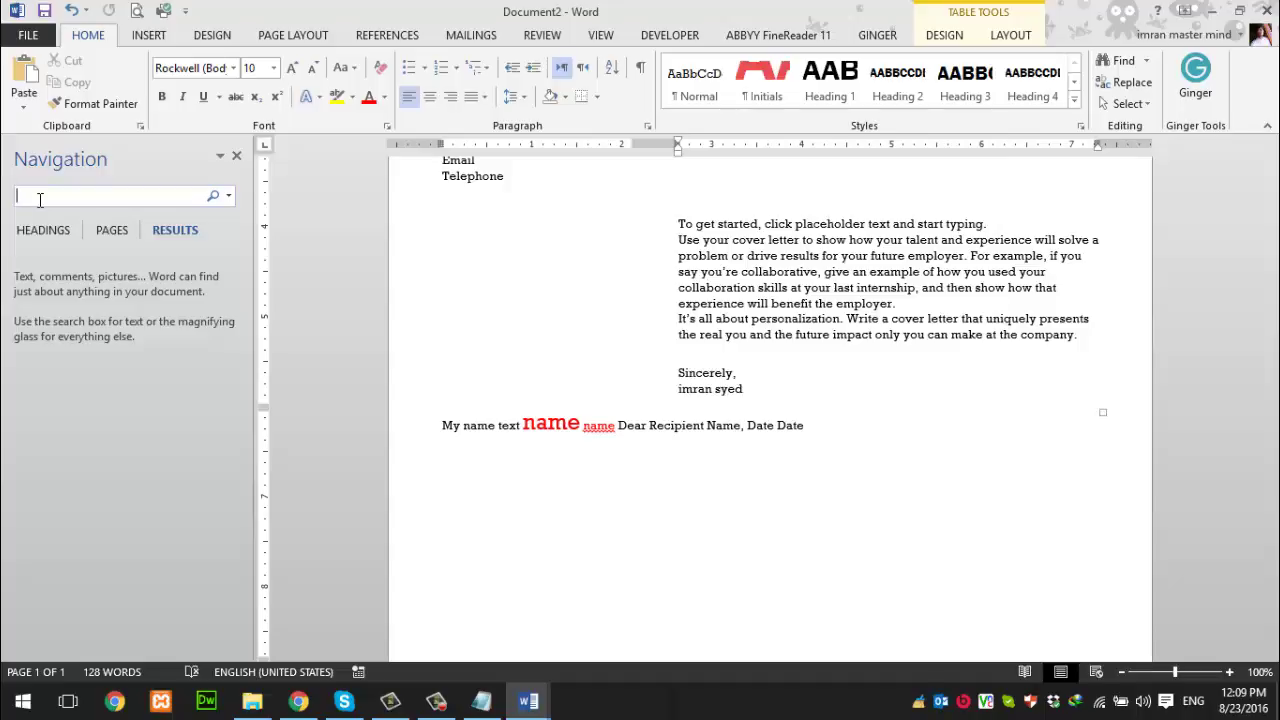
pyautogui.write('cover letter')
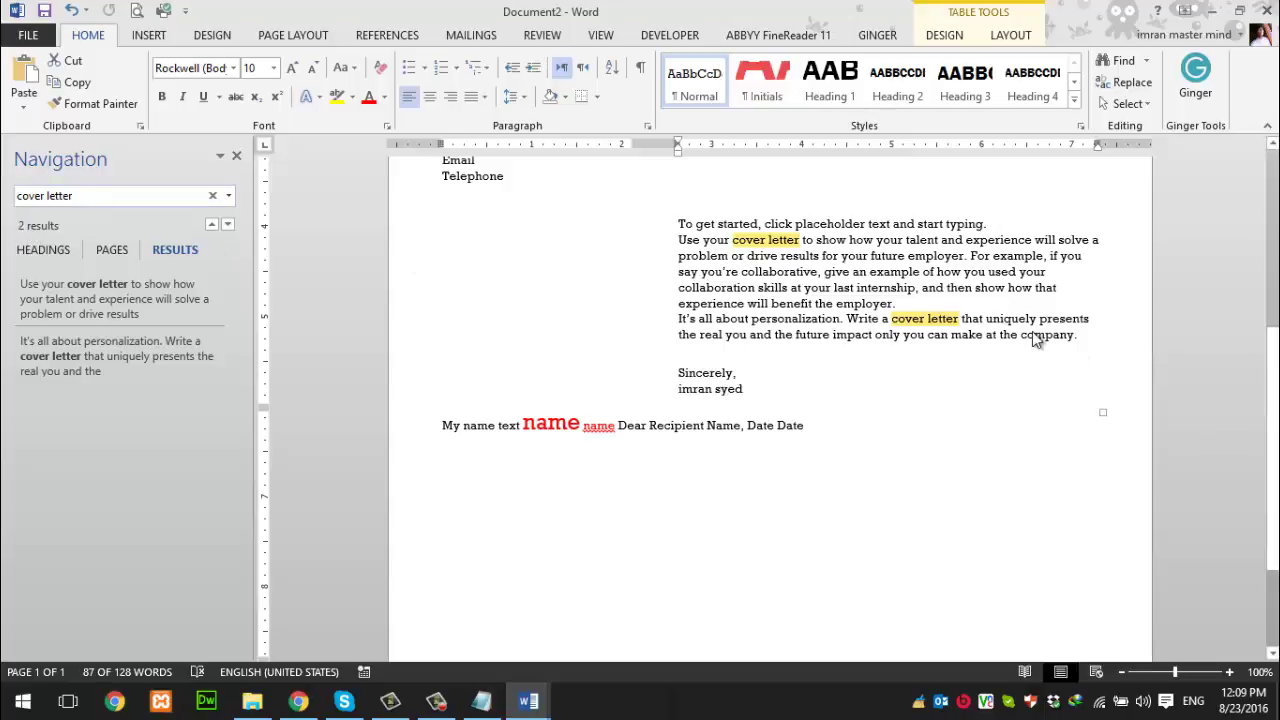
pyautogui.scroll(5, 951, 334)
pyautogui.scroll(-4, 835, 364)
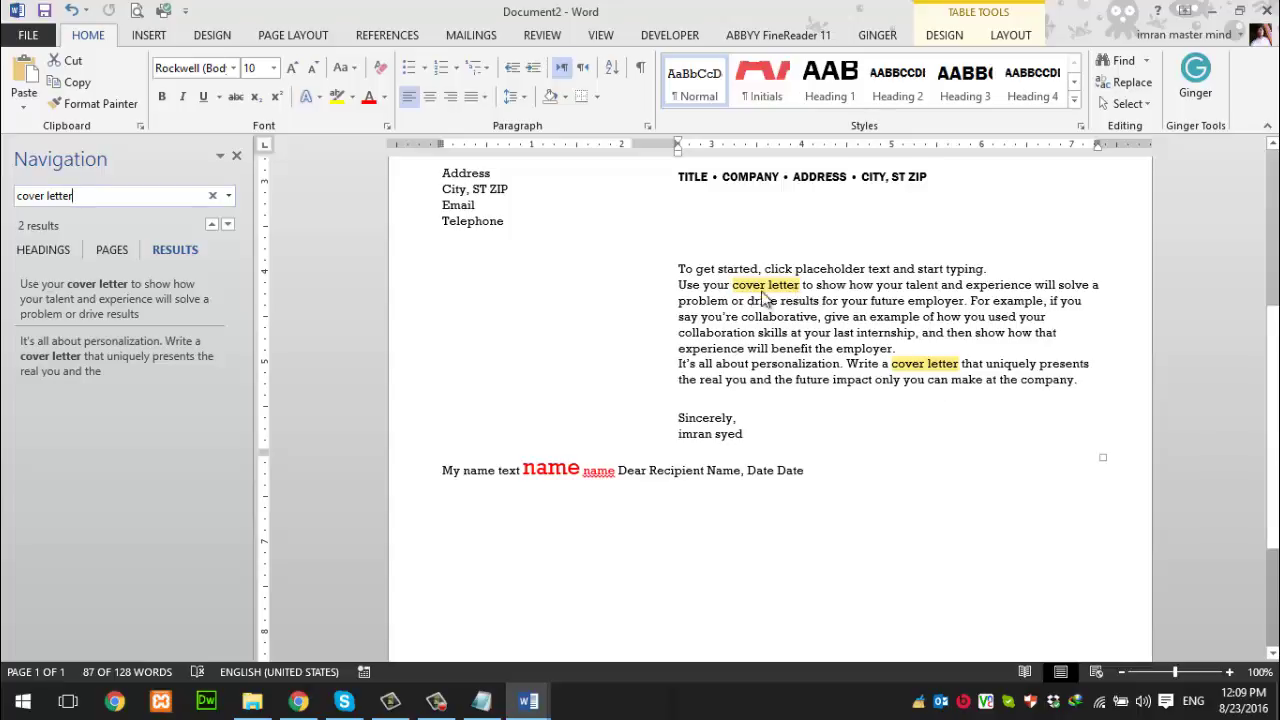
pyautogui.click(1130, 85)
pyautogui.moveTo(703, 226); pyautogui.dragTo(380, 246)
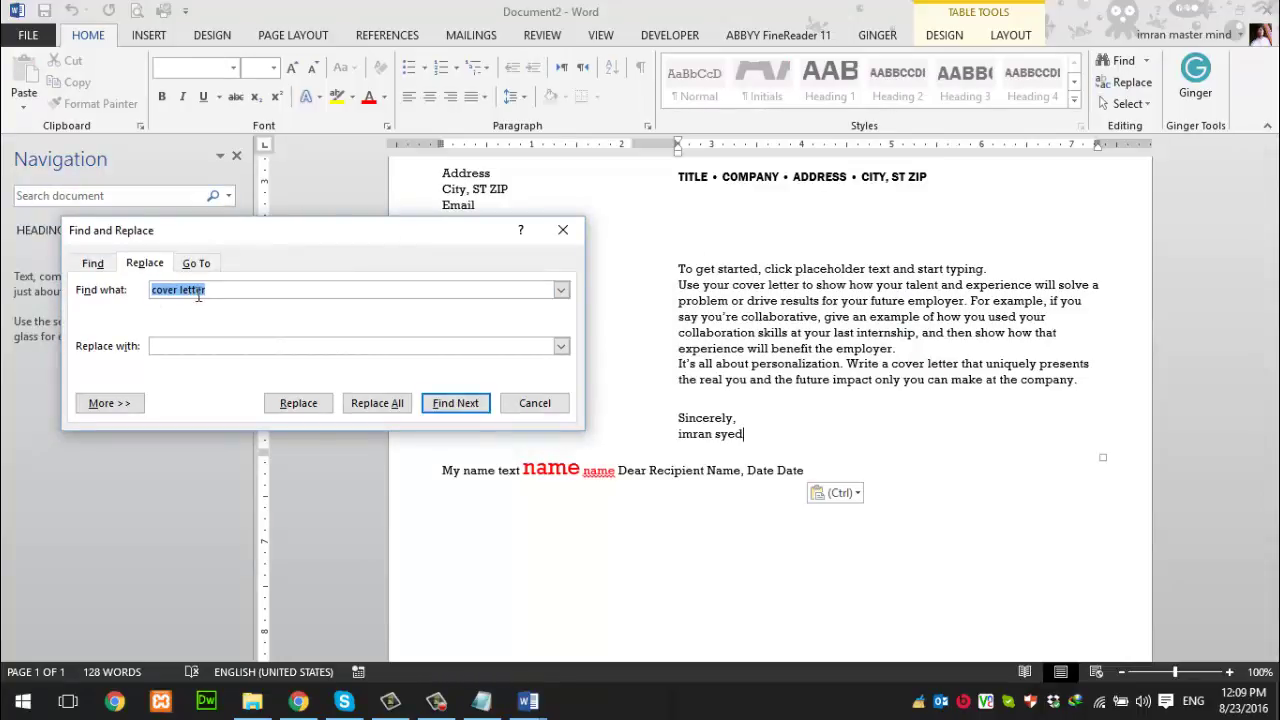
pyautogui.click(534, 403)
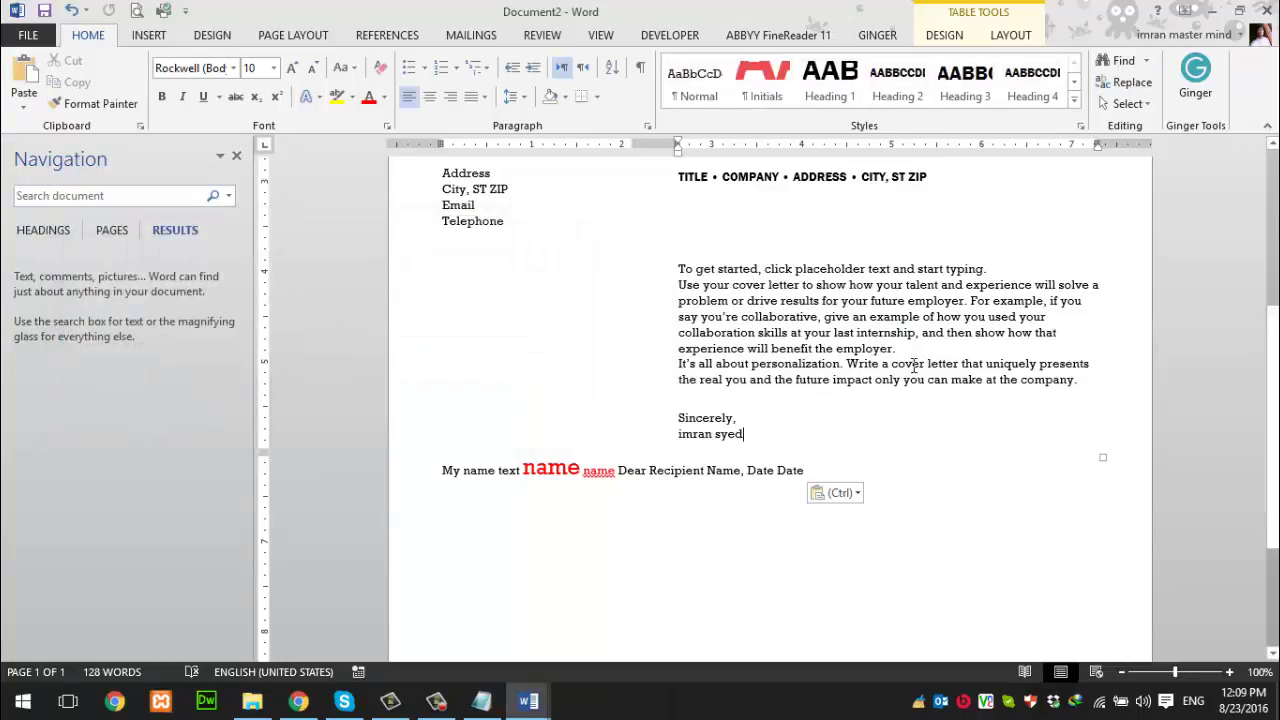
# Step: Start a replacement for "cover letter" and copy the word "letter" from the search text into the replacement text
pyautogui.click(1133, 84)
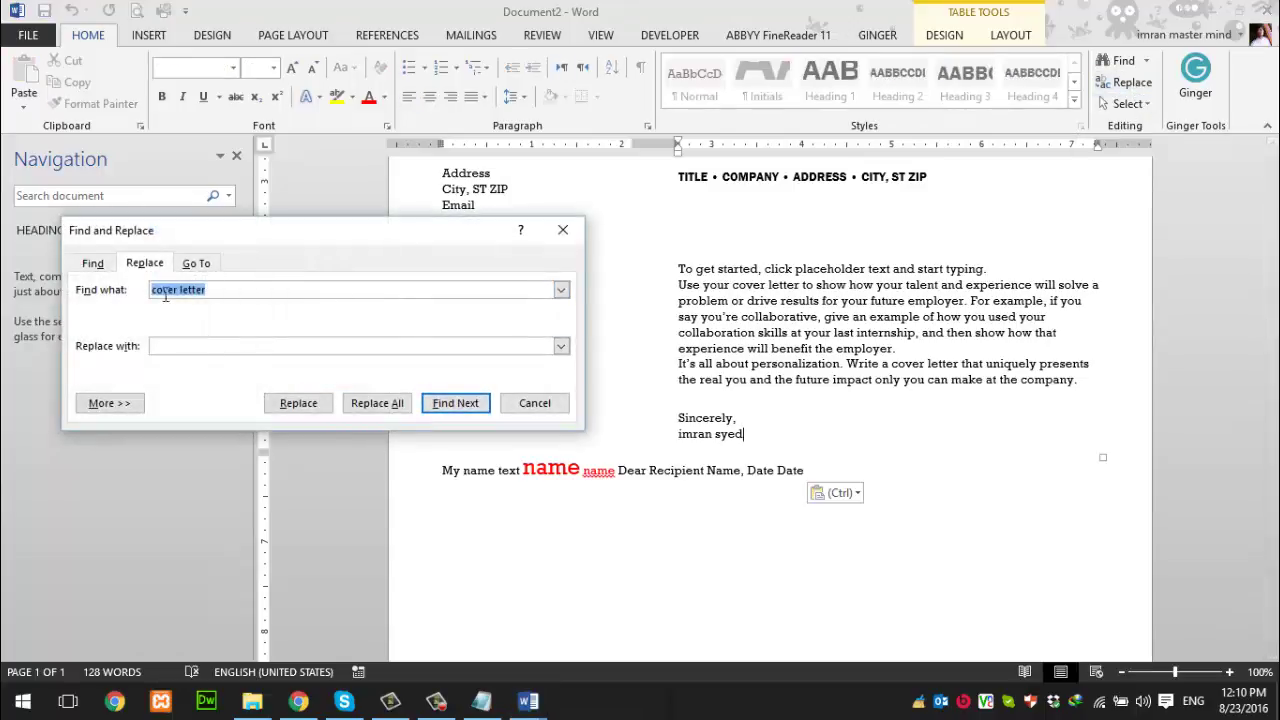
pyautogui.click(225, 289)
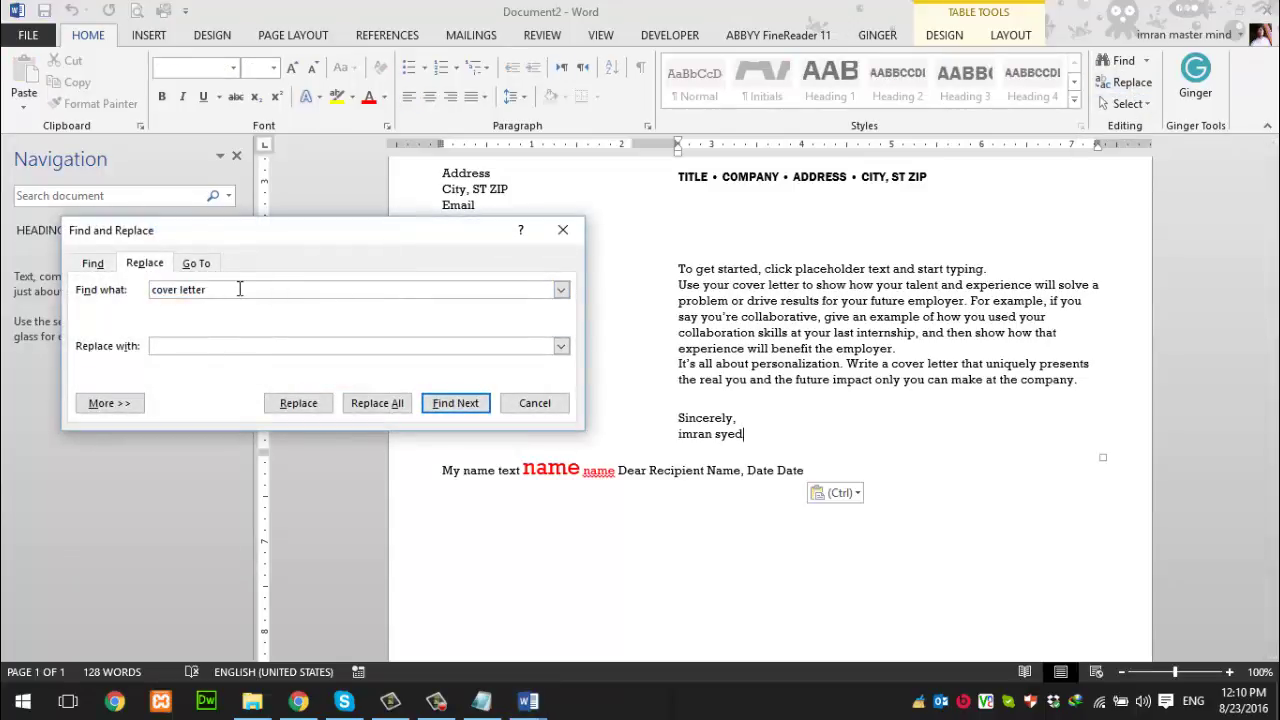
pyautogui.moveTo(239, 289); pyautogui.dragTo(141, 290)
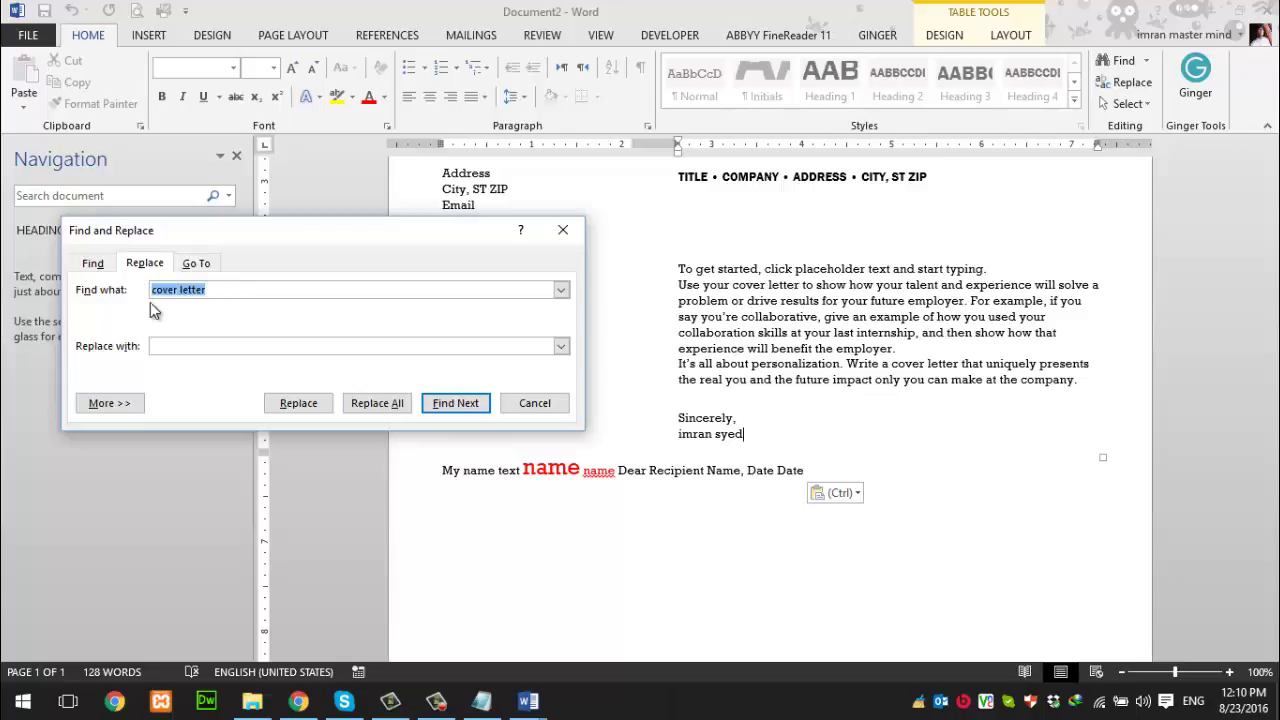
pyautogui.click(200, 289)
pyautogui.doubleClick(195, 289)
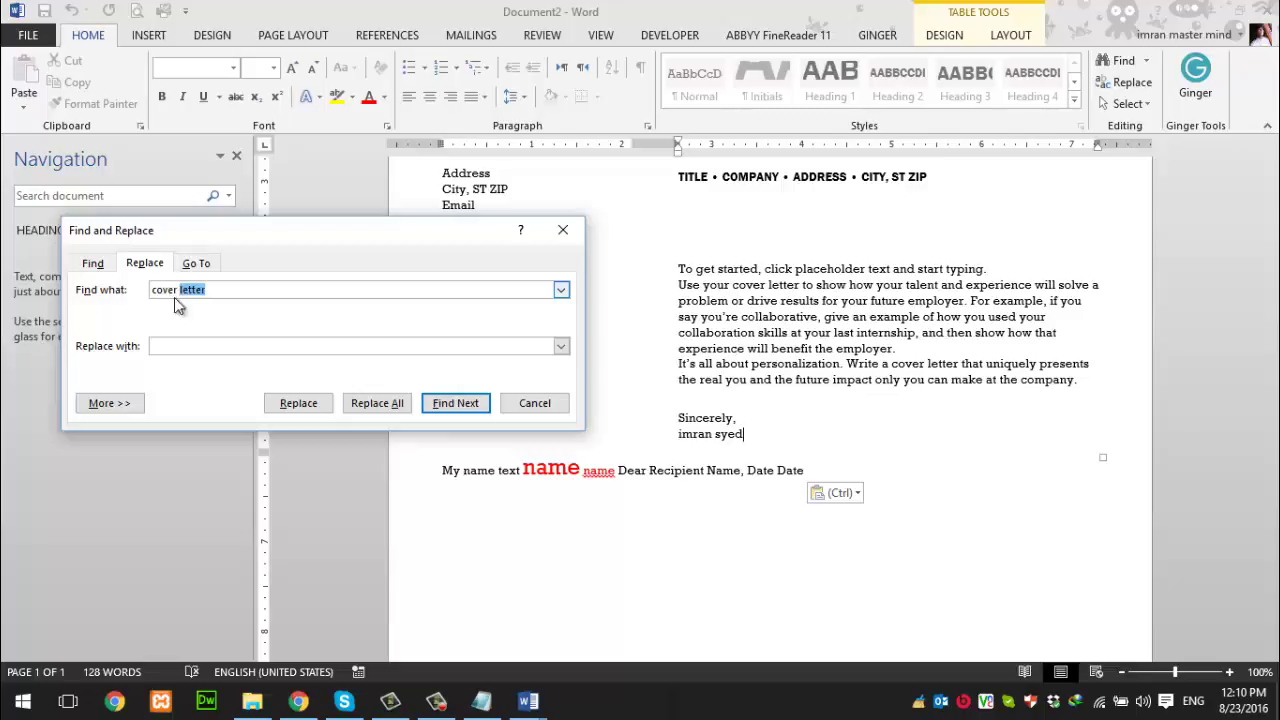
pyautogui.click(213, 290)
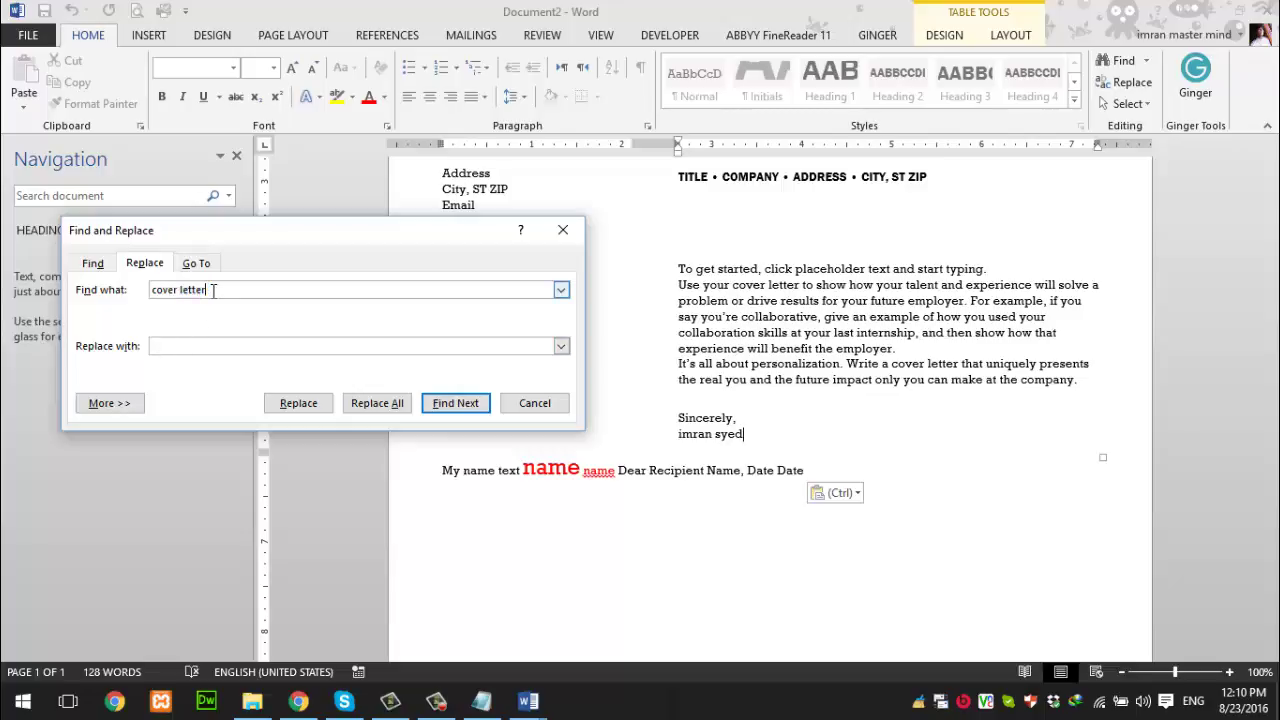
pyautogui.doubleClick(197, 289)
pyautogui.rightClick(197, 290)
pyautogui.click(238, 332)
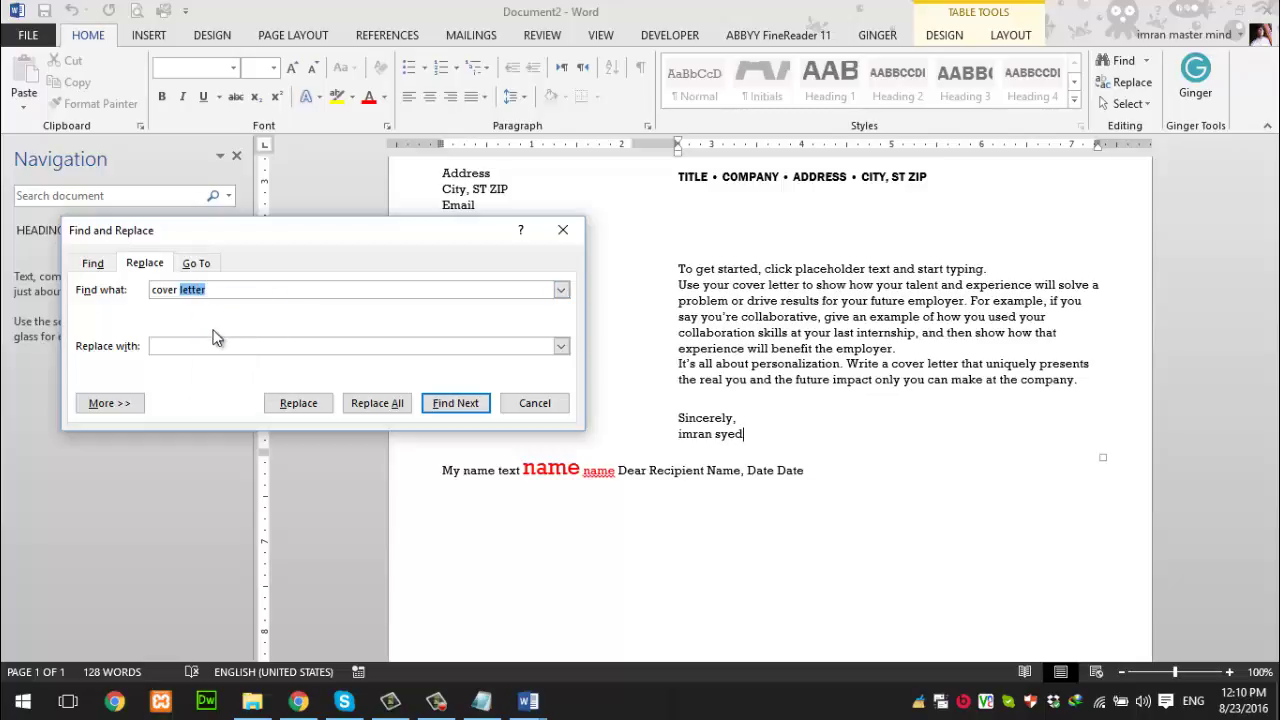
pyautogui.rightClick(168, 347)
pyautogui.click(205, 397)
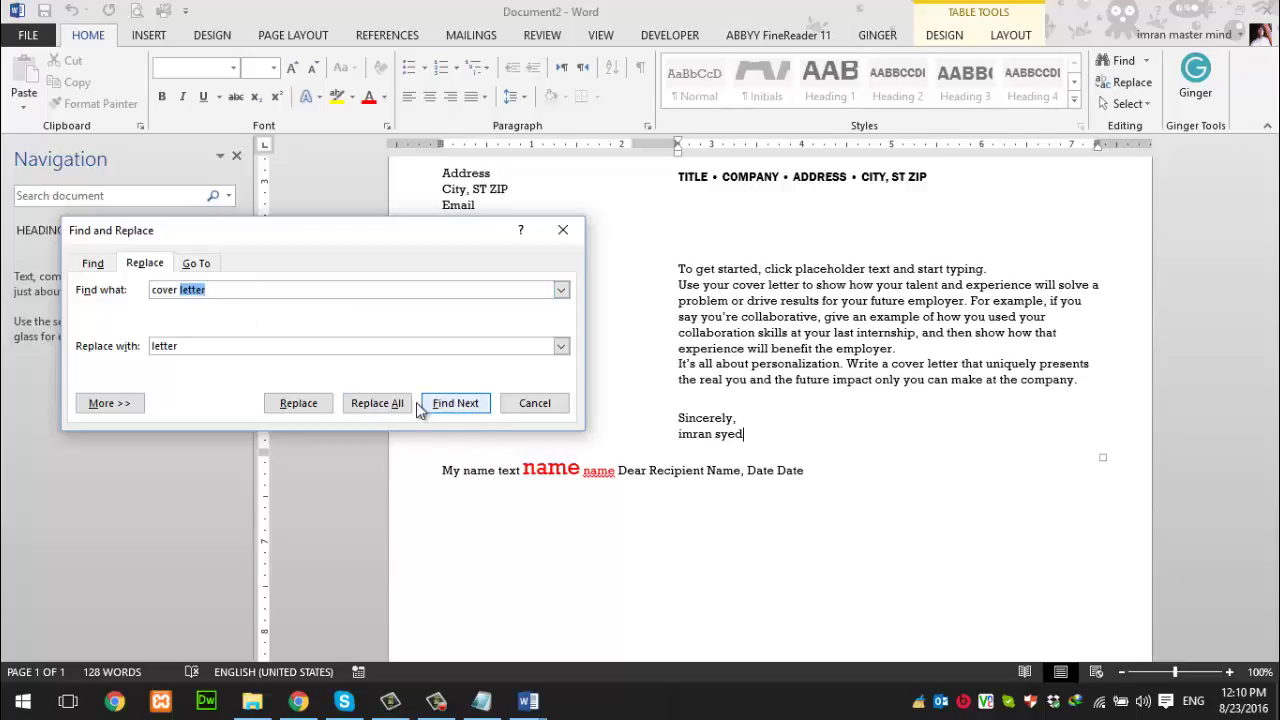
# Step: Try to replace every "cover letter" with "letter" in the document and close the replacement dialog
pyautogui.click(470, 408)
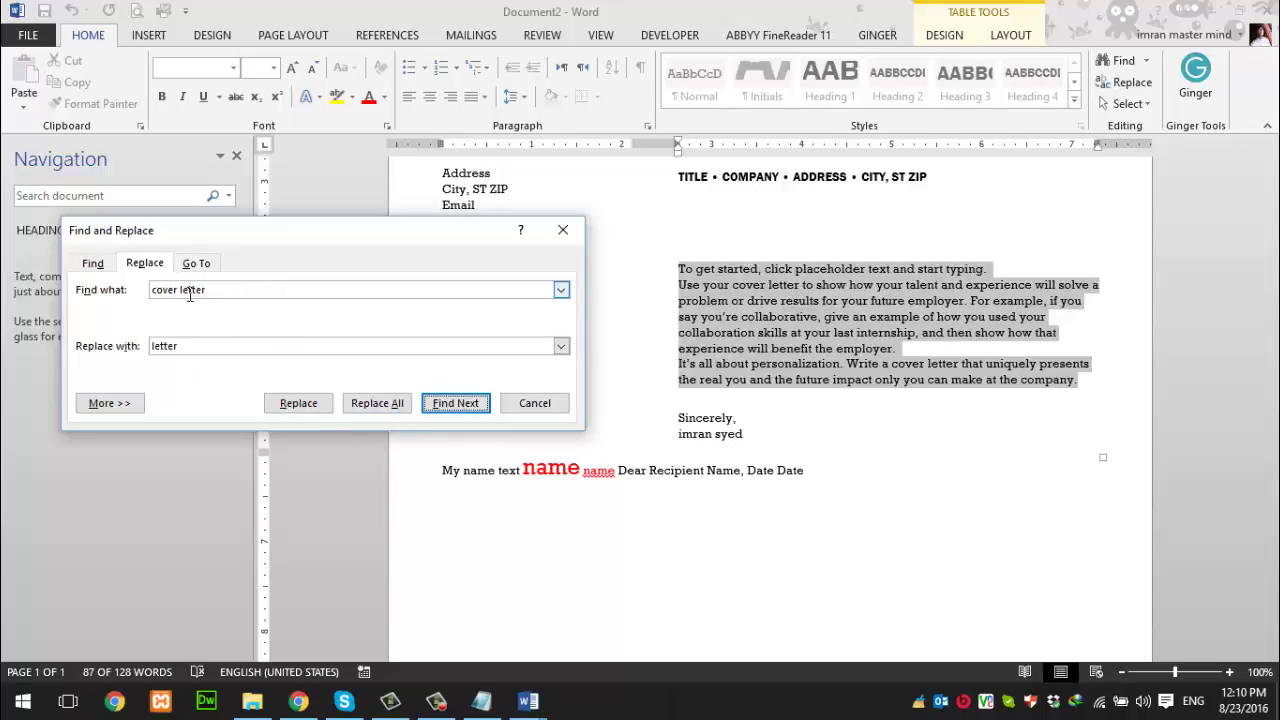
pyautogui.moveTo(220, 290); pyautogui.dragTo(113, 289)
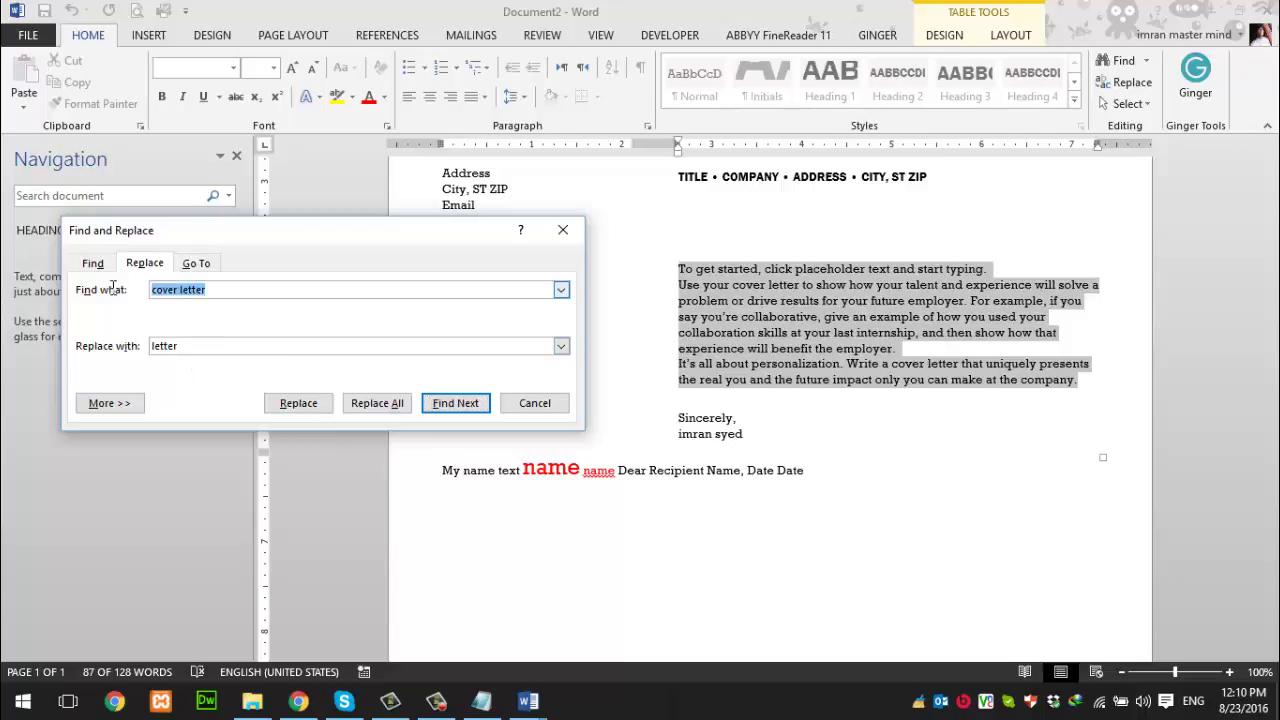
pyautogui.click(232, 291)
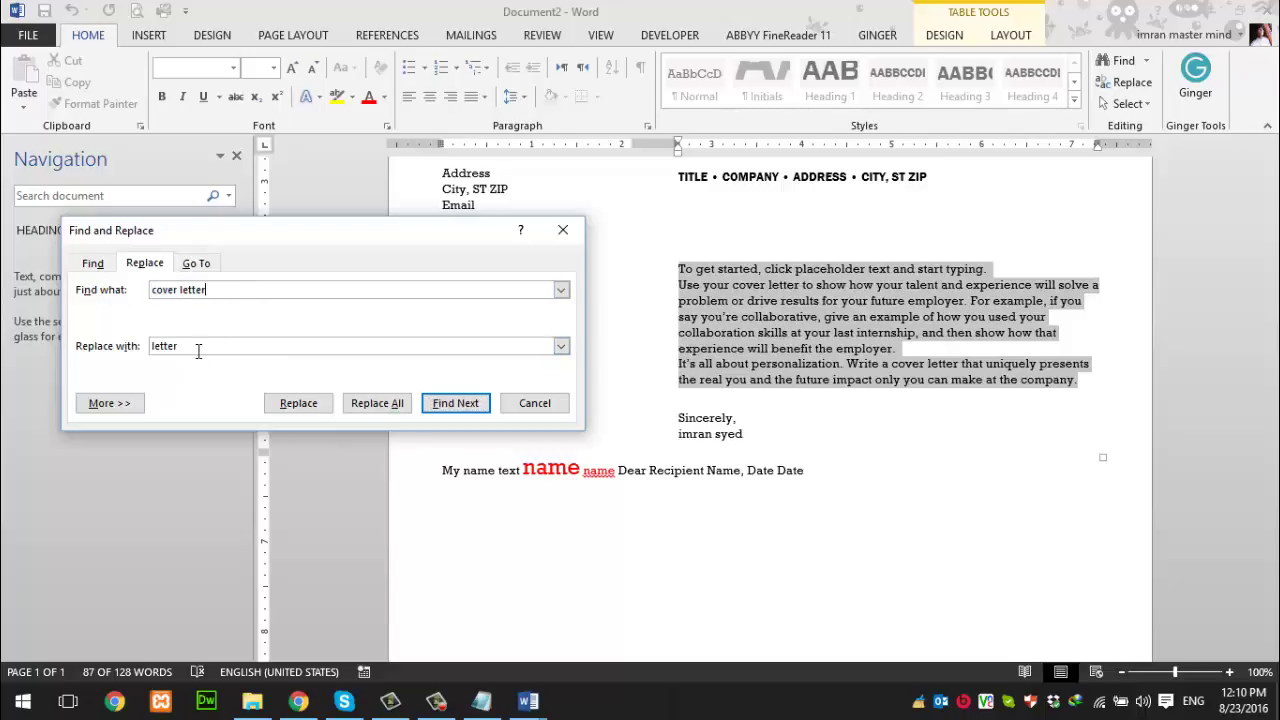
pyautogui.moveTo(198, 351); pyautogui.dragTo(130, 354)
pyautogui.click(389, 411)
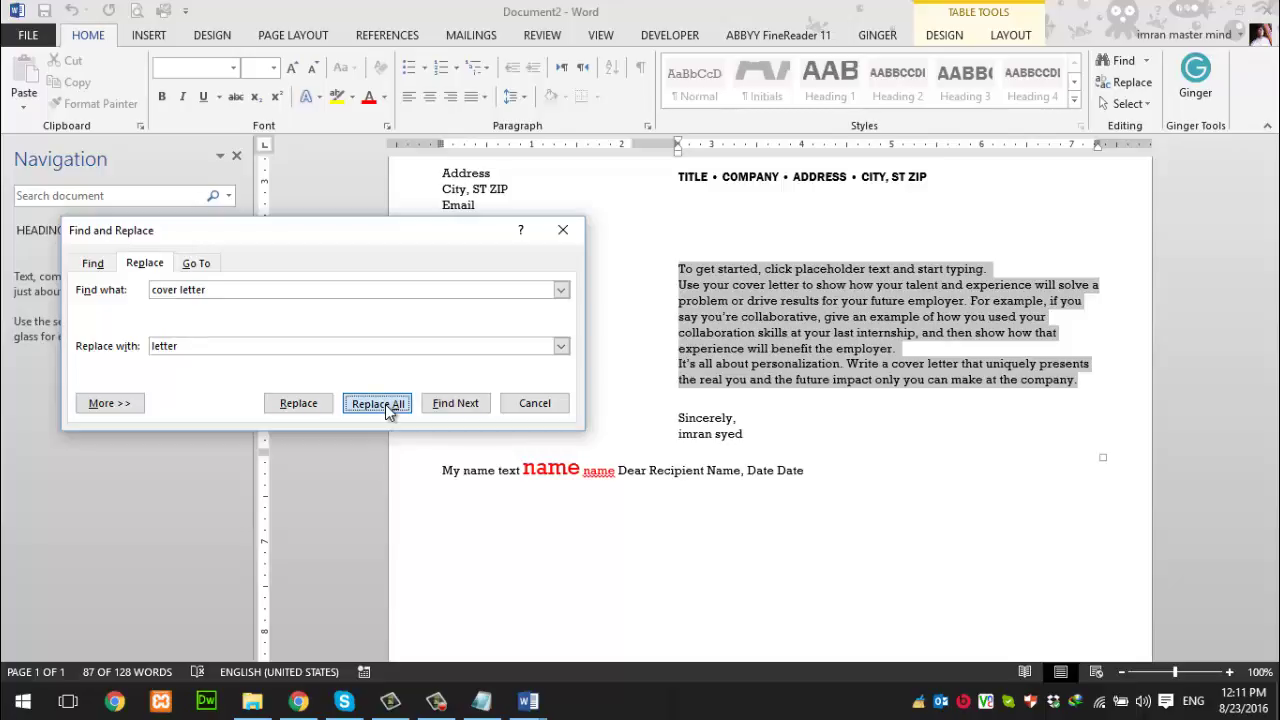
pyautogui.click(389, 411)
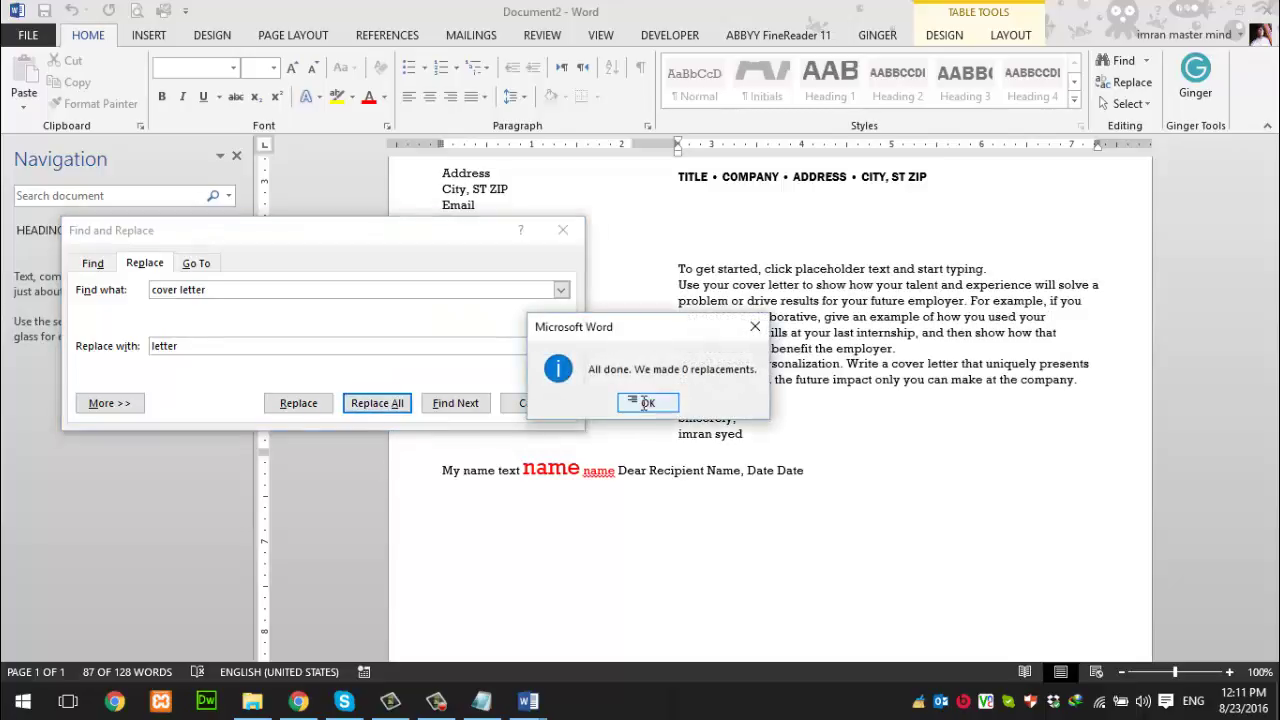
pyautogui.click(638, 404)
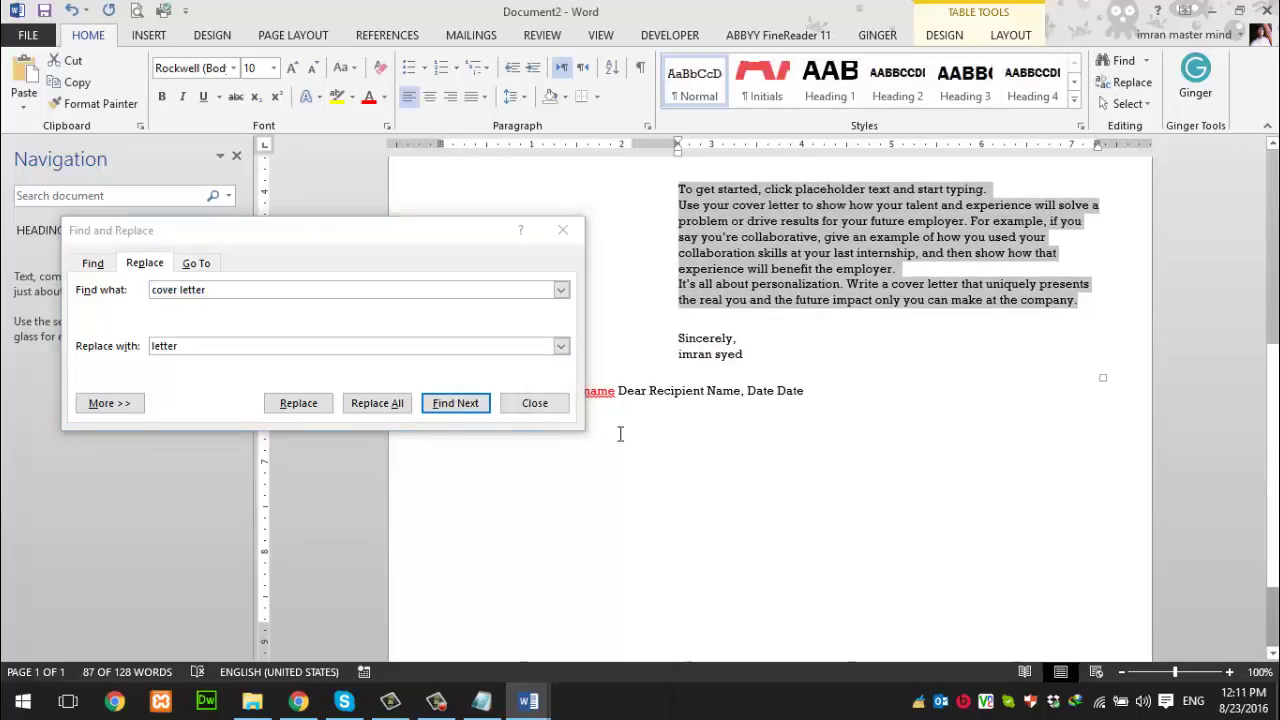
pyautogui.click(552, 410)
# Step: Resize the letter's layout table so that it is slightly narrower
pyautogui.click(873, 412)
pyautogui.click(814, 251)
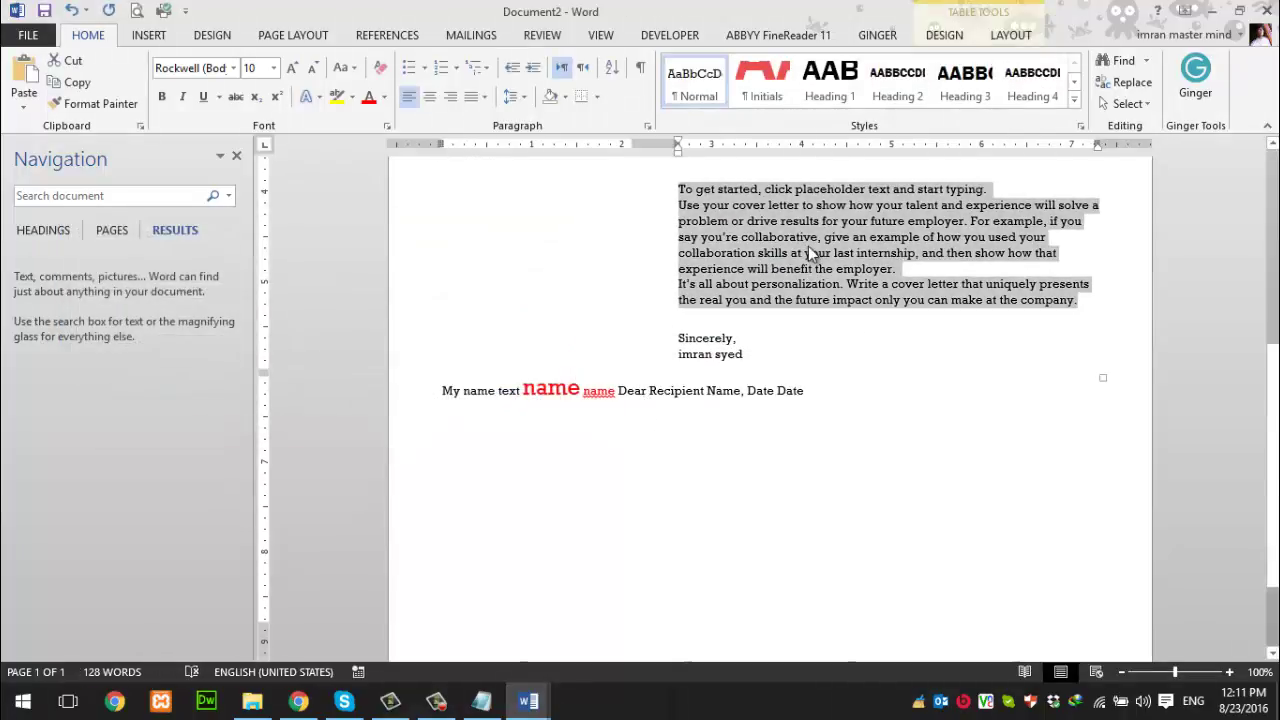
pyautogui.scroll(3, 800, 430)
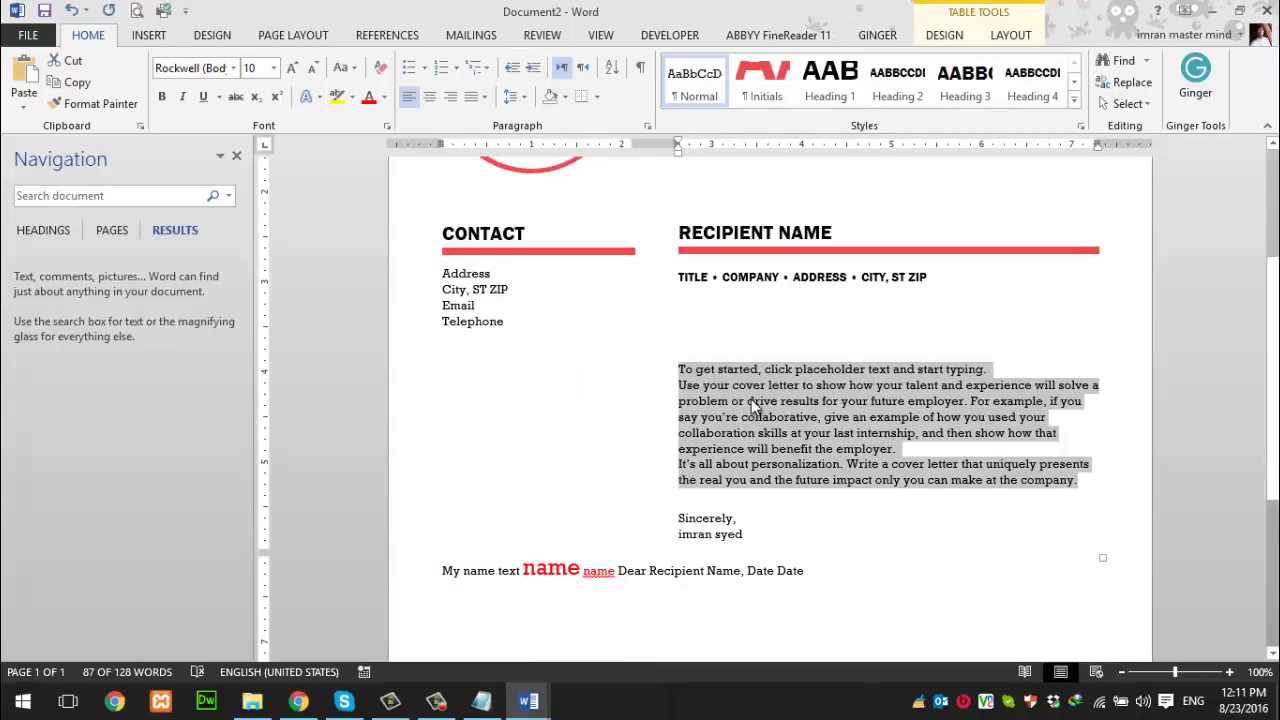
pyautogui.click(680, 348)
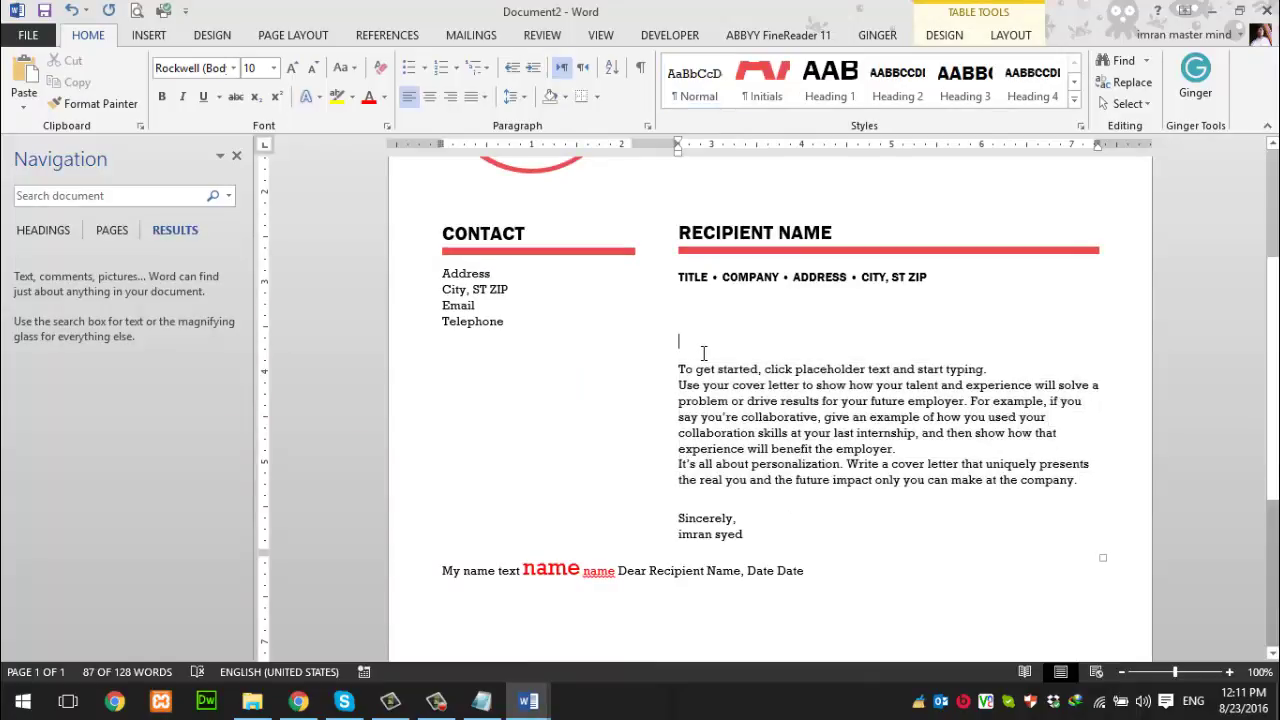
pyautogui.click(787, 453)
pyautogui.moveTo(1103, 557); pyautogui.dragTo(984, 502)
pyautogui.moveTo(1072, 563)
pyautogui.mouseDown()
pyautogui.moveTo(1089, 543)
pyautogui.moveTo(1111, 583)
pyautogui.moveTo(1114, 563)
pyautogui.moveTo(1057, 583)
pyautogui.mouseUp()
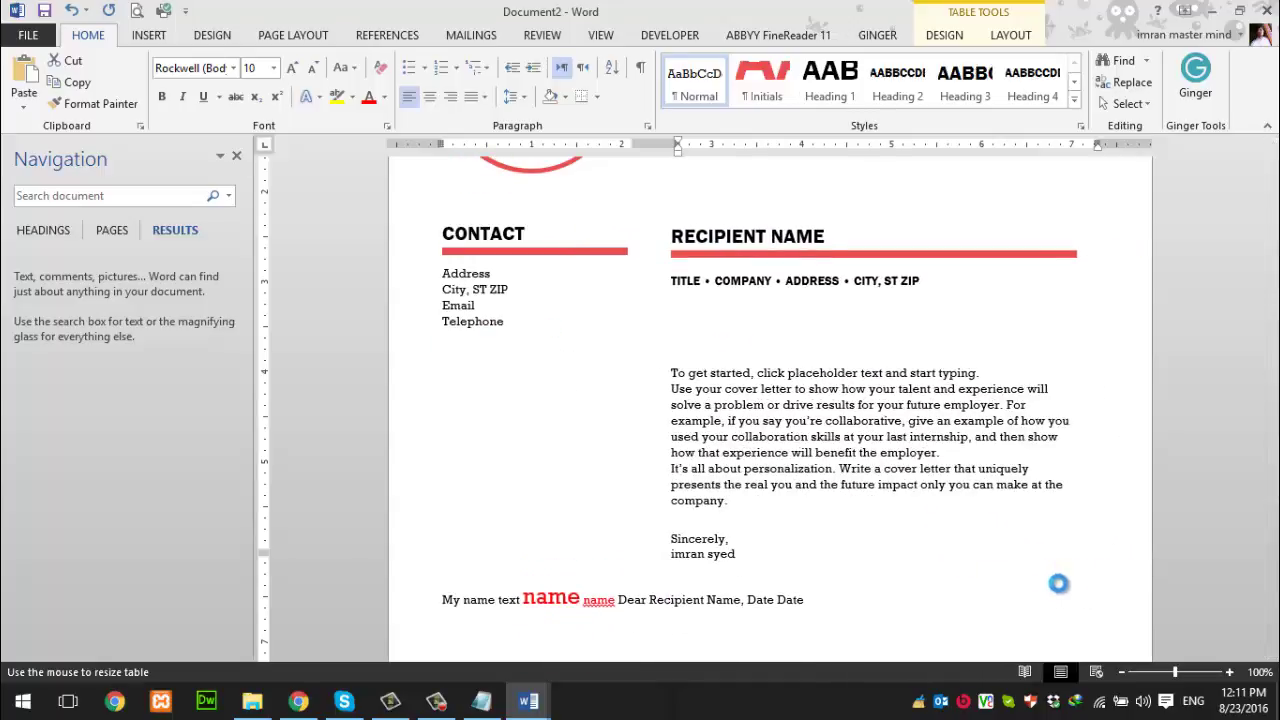
# Step: Copy the letter's body text and paste it as text only below the "My name text" line
pyautogui.scroll(-3, 799, 313)
pyautogui.click(692, 215)
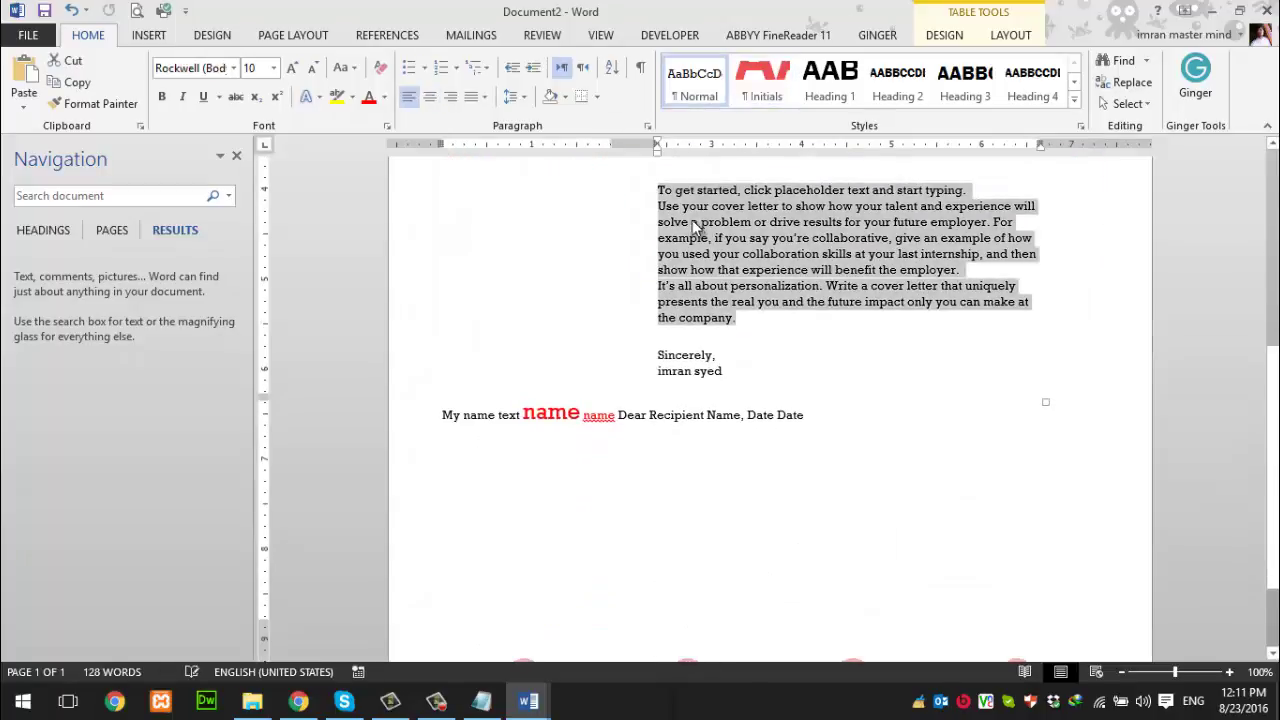
pyautogui.click(475, 452)
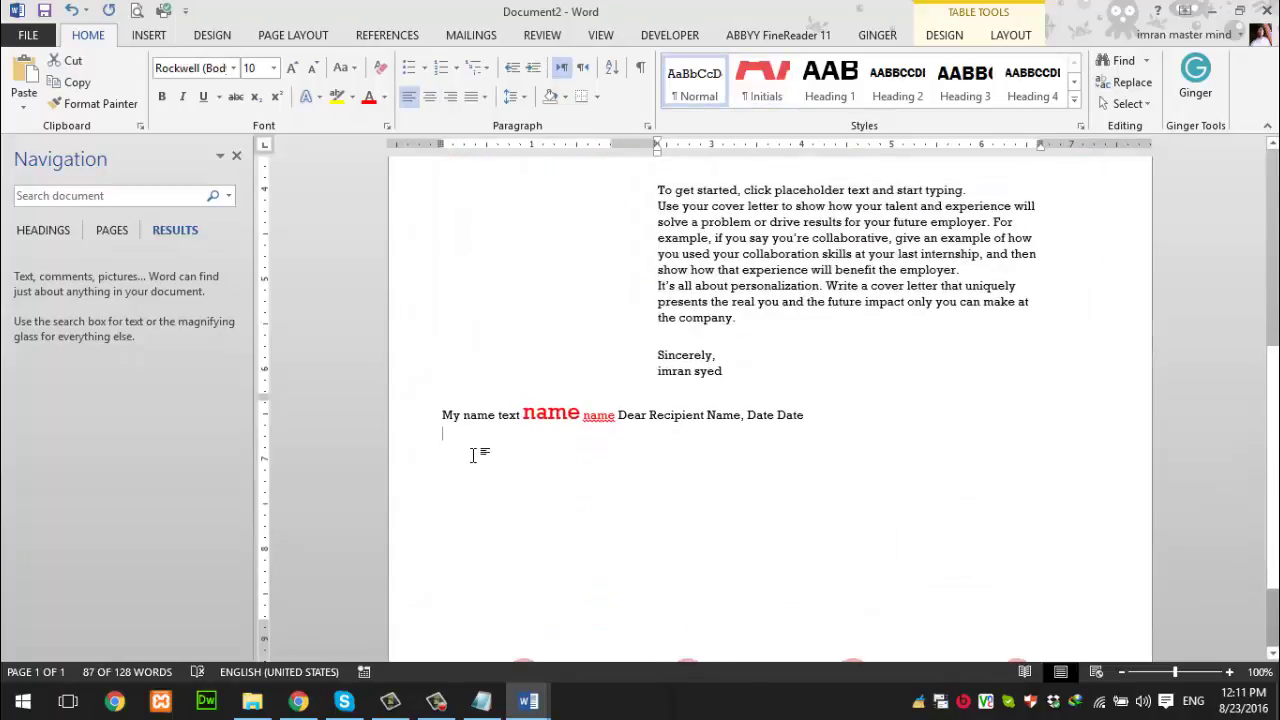
pyautogui.rightClick(585, 504)
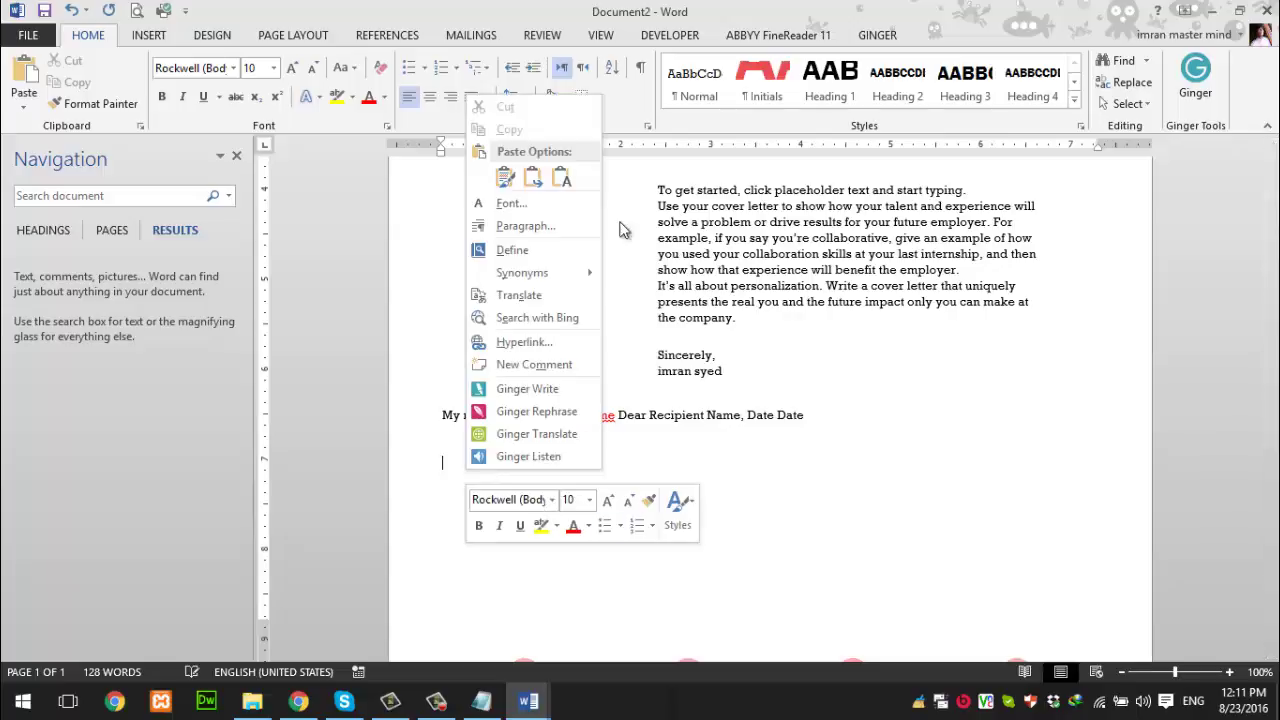
pyautogui.click(580, 177)
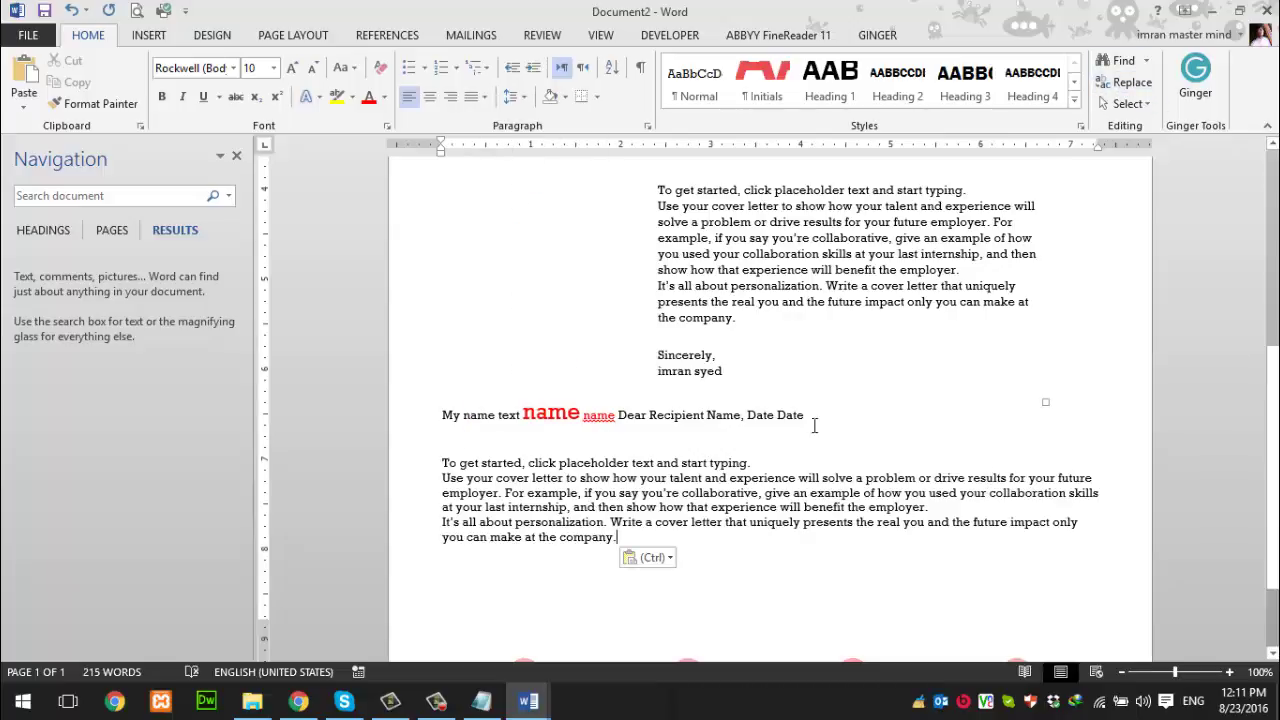
# Step: Start replacing "cover letter" with "letter" and go through the matches until the document search ends
pyautogui.click(1127, 82)
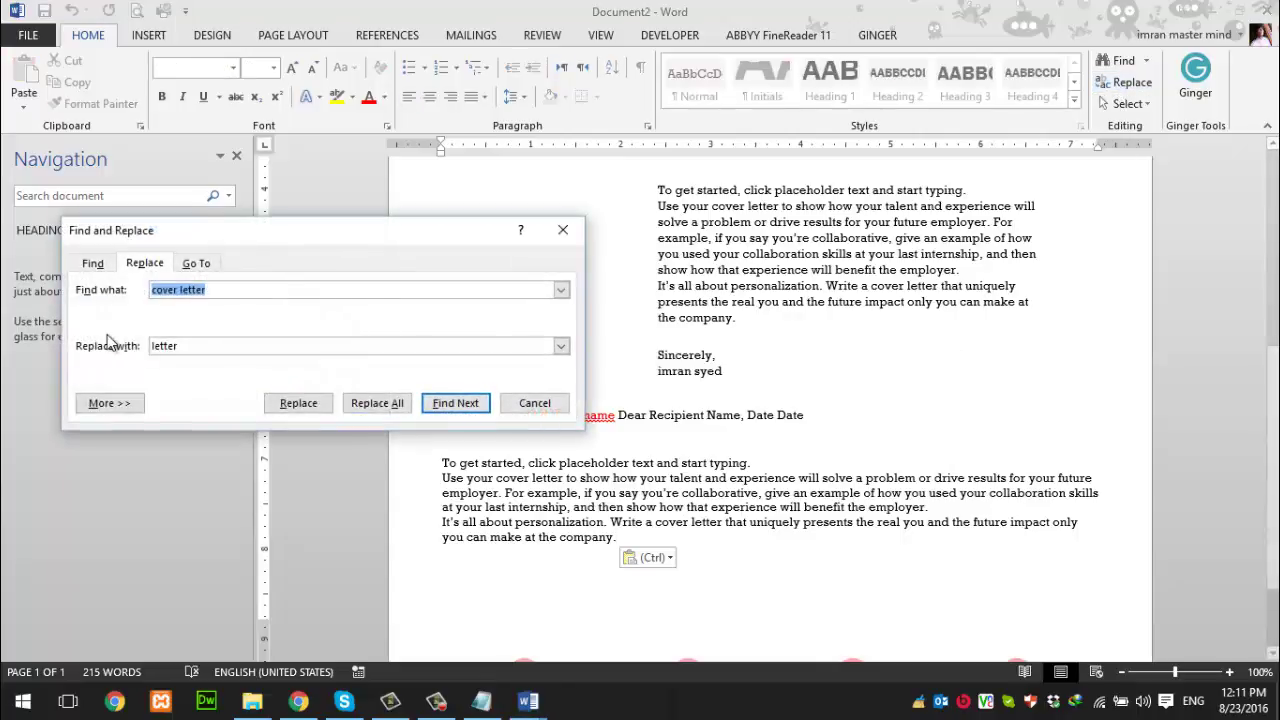
pyautogui.doubleClick(230, 291)
pyautogui.click(235, 291)
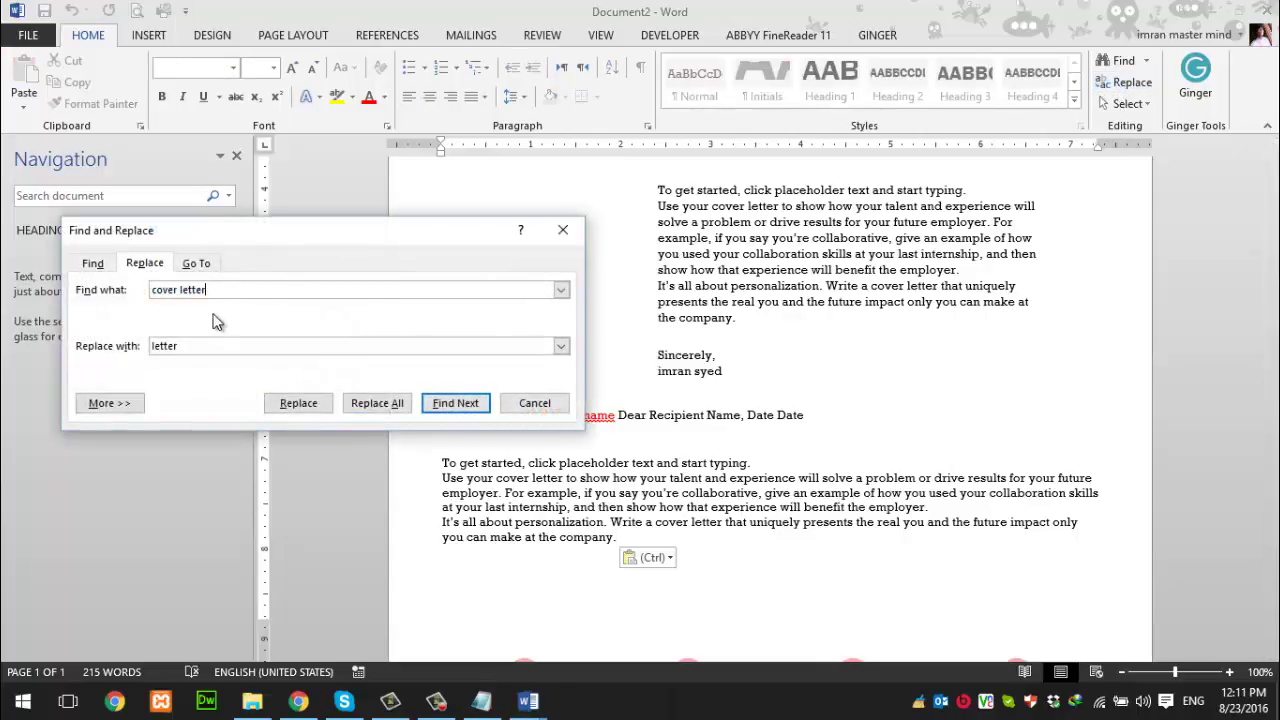
pyautogui.doubleClick(165, 347)
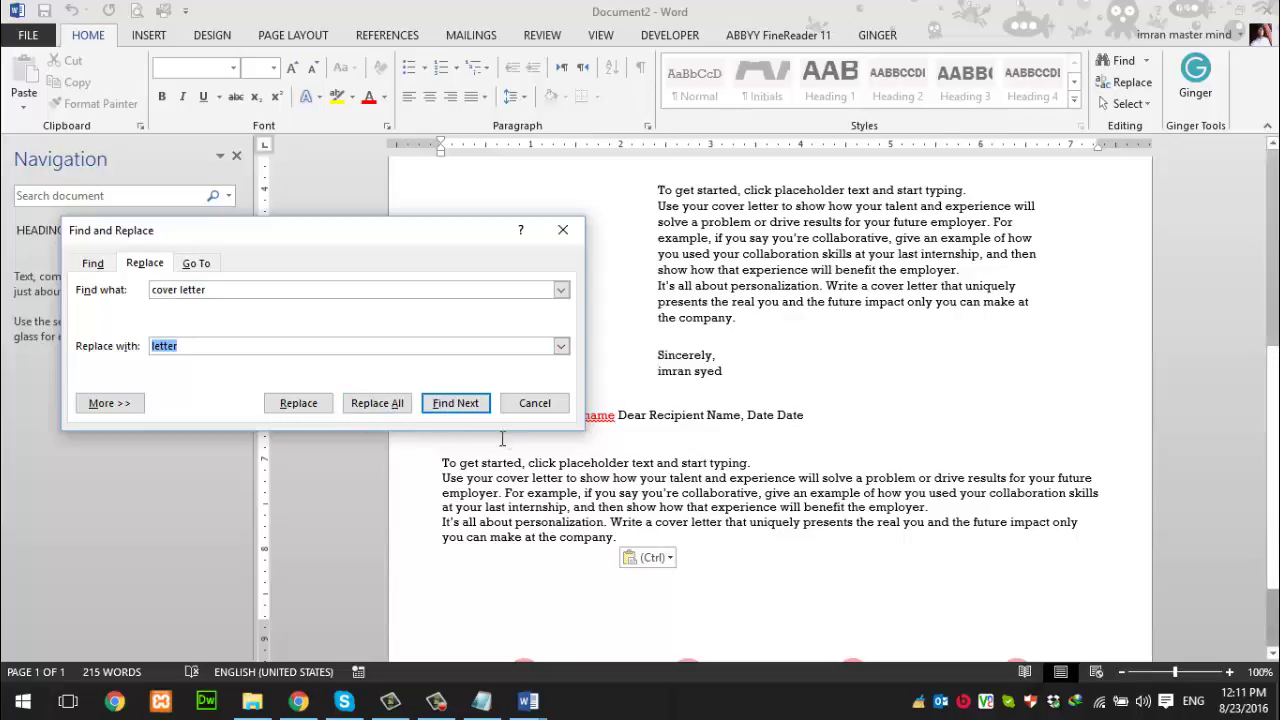
pyautogui.click(456, 403)
pyautogui.click(456, 403)
pyautogui.click(456, 403)
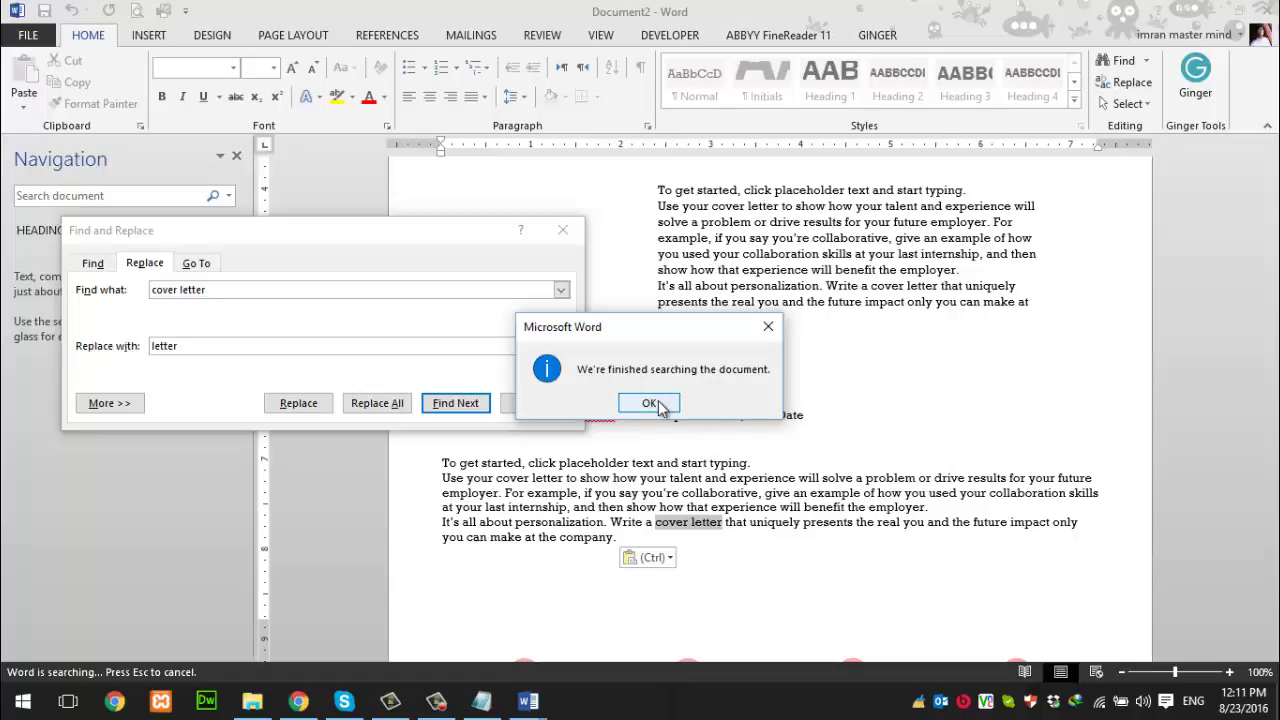
pyautogui.click(650, 402)
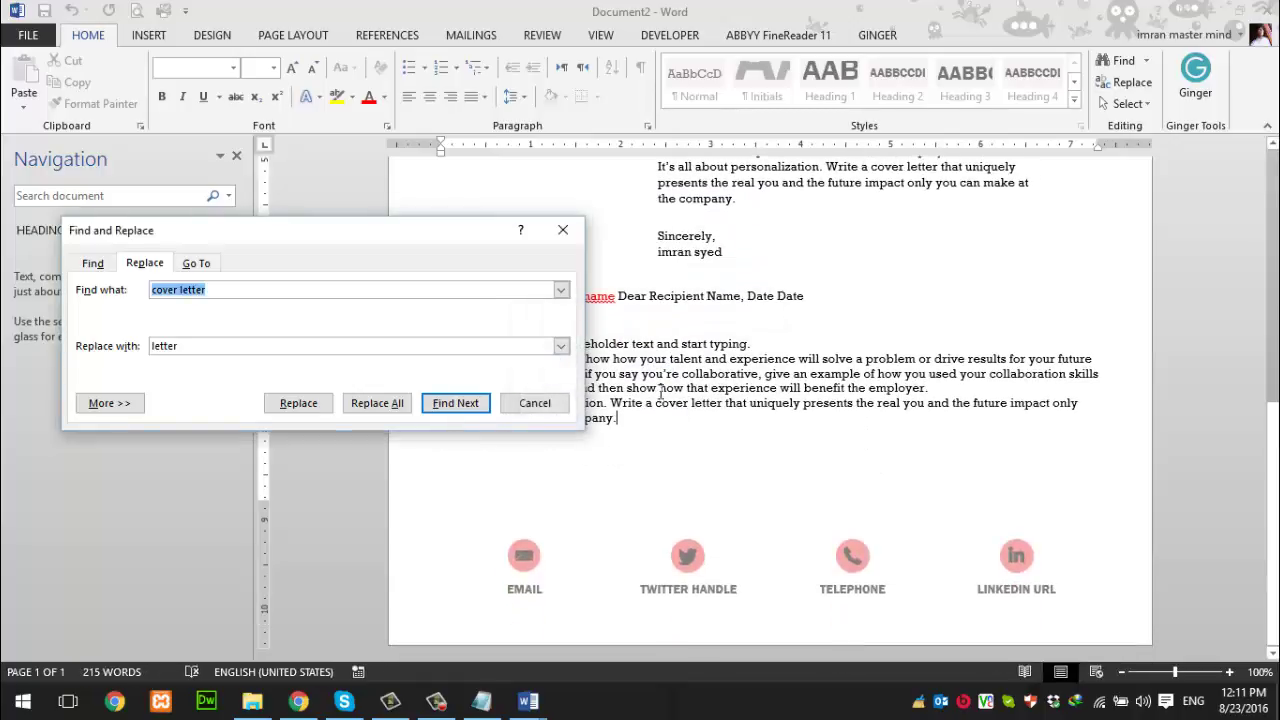
# Step: Move the replacement dialog clear of the pasted text and replace all occurrences of "cover letter" with "letter"
pyautogui.moveTo(369, 241); pyautogui.dragTo(450, 471)
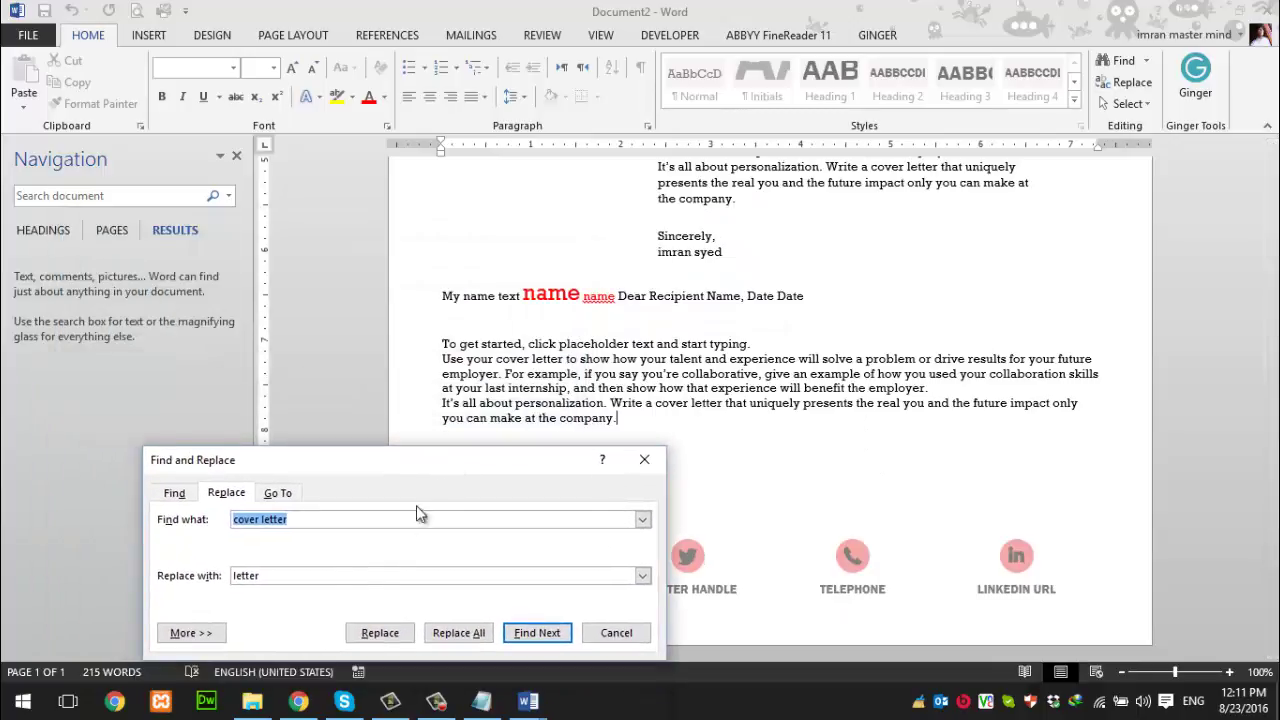
pyautogui.click(459, 632)
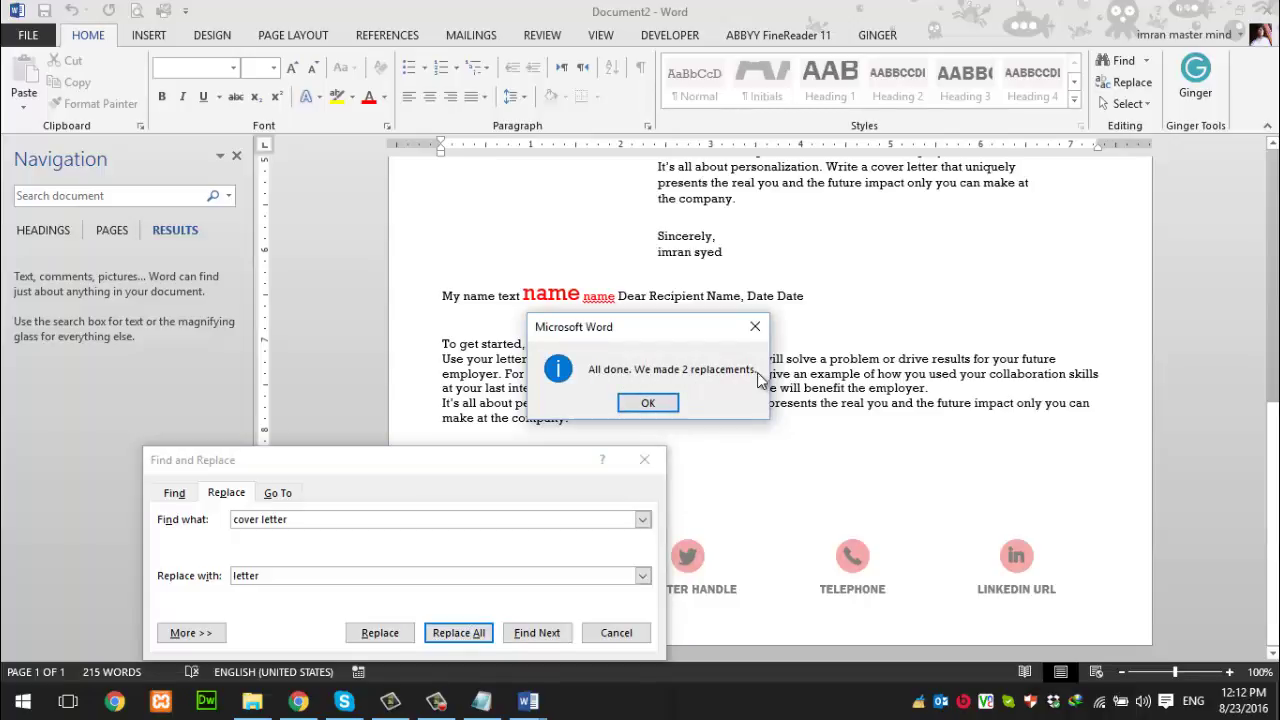
pyautogui.click(648, 402)
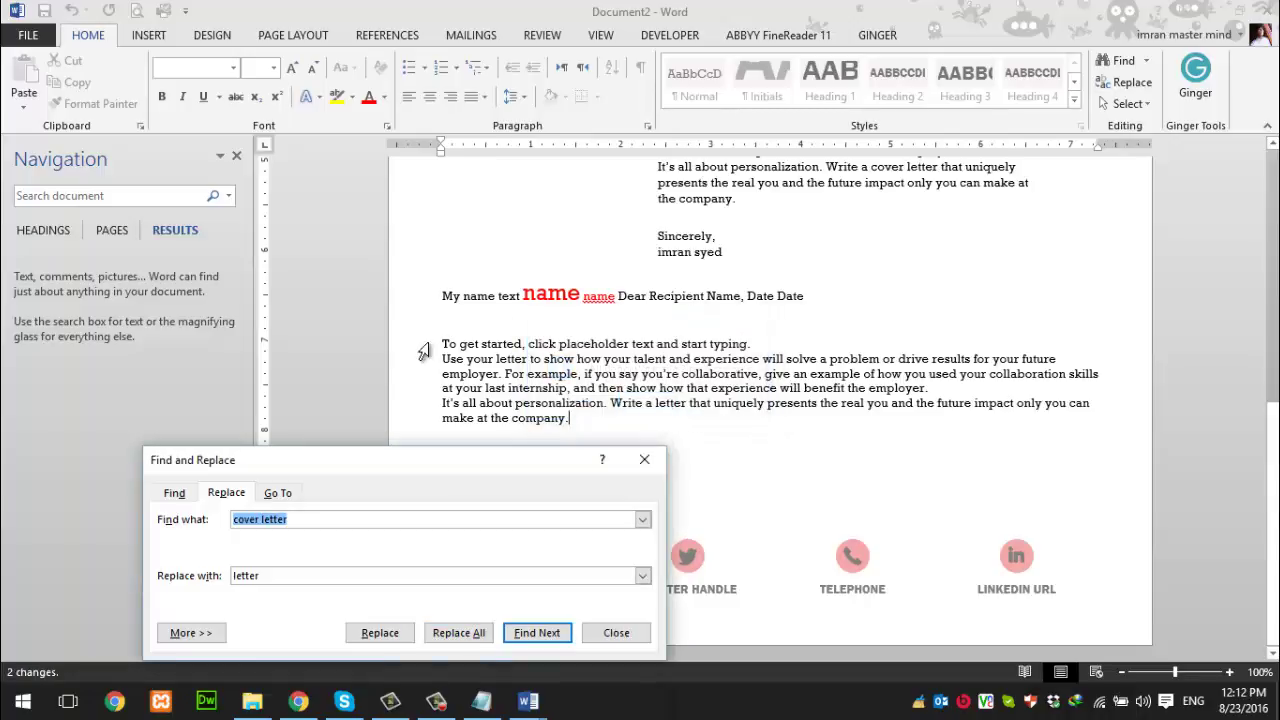
# Step: Check both replaced words "letter" in the pasted paragraphs and close the replacement dialog
pyautogui.click(541, 383)
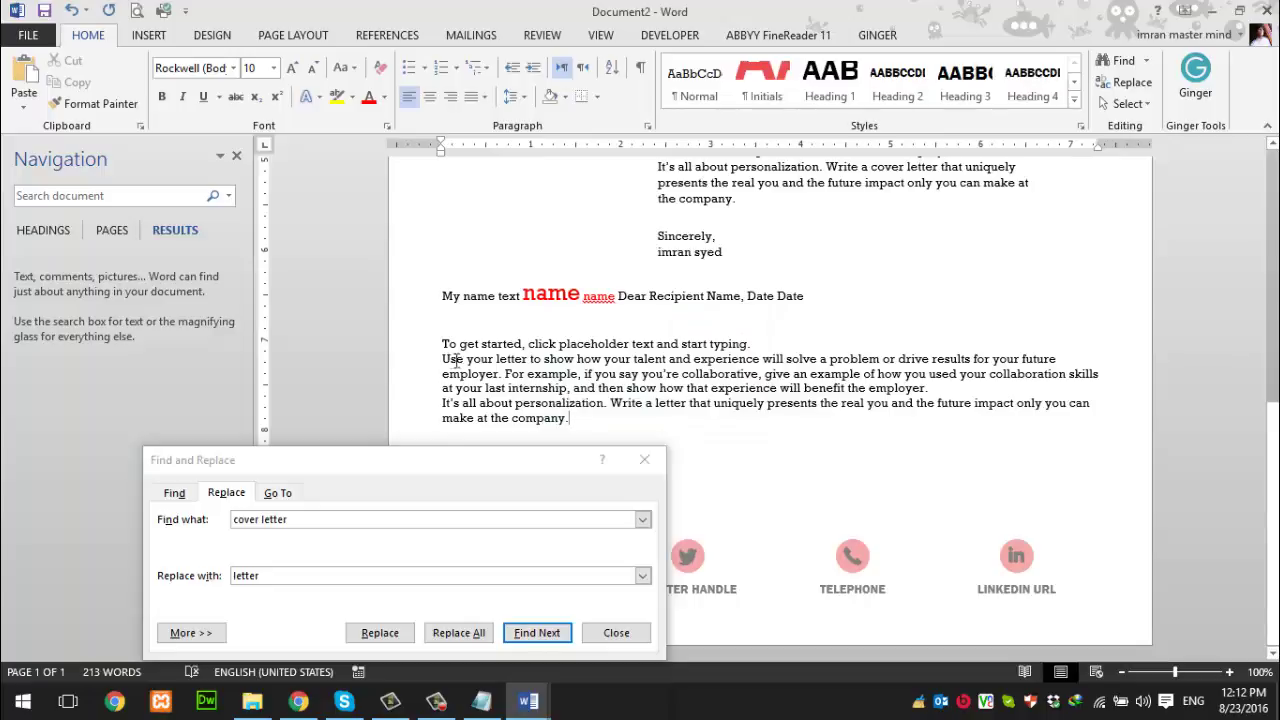
pyautogui.doubleClick(505, 358)
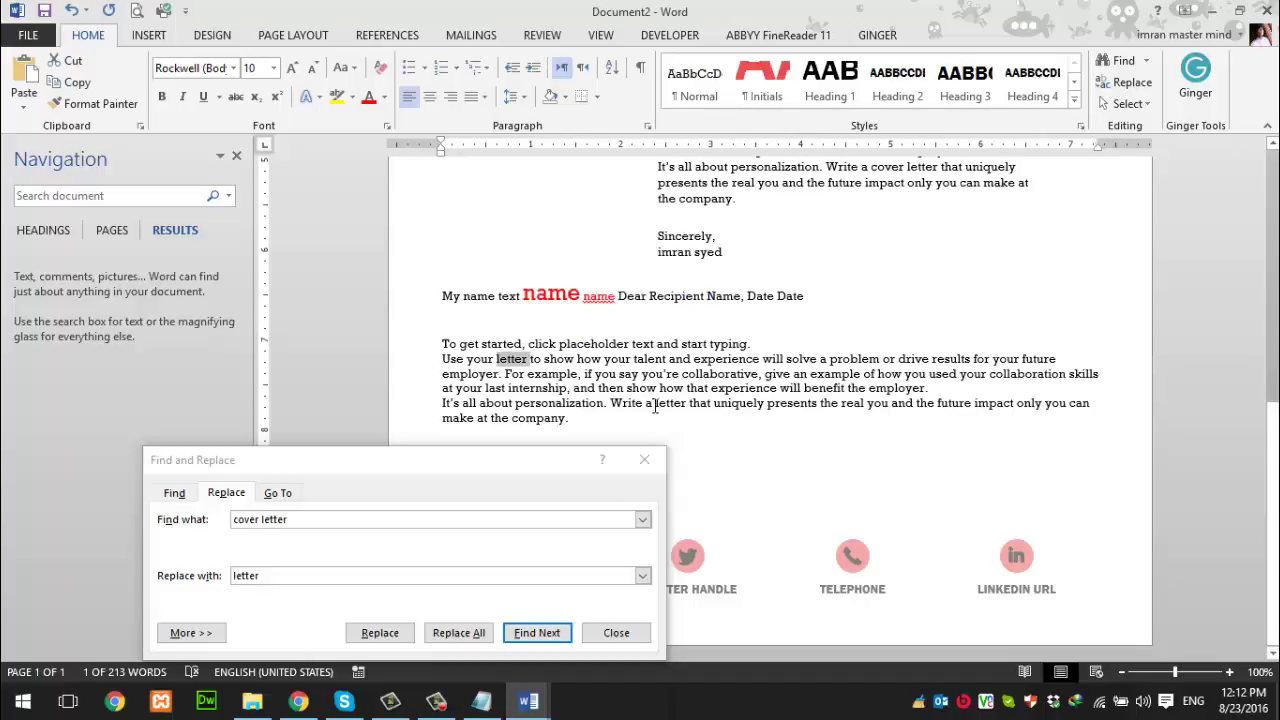
pyautogui.doubleClick(672, 405)
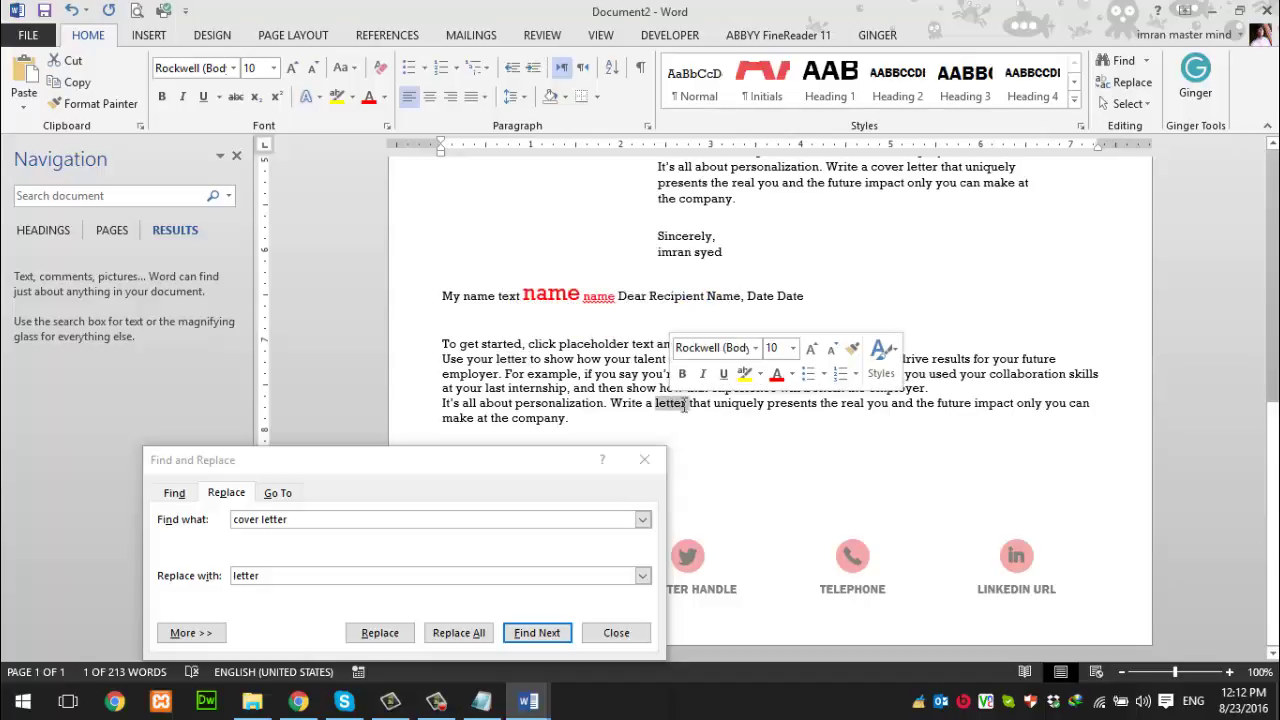
pyautogui.click(653, 465)
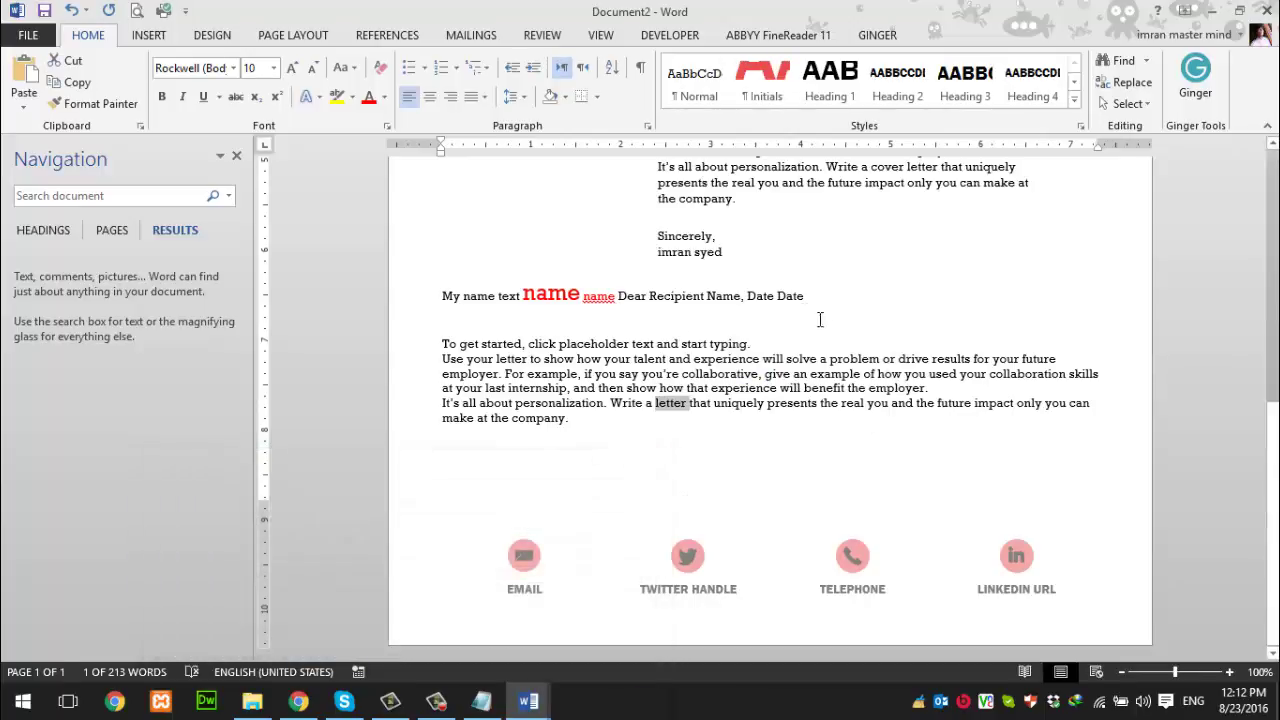